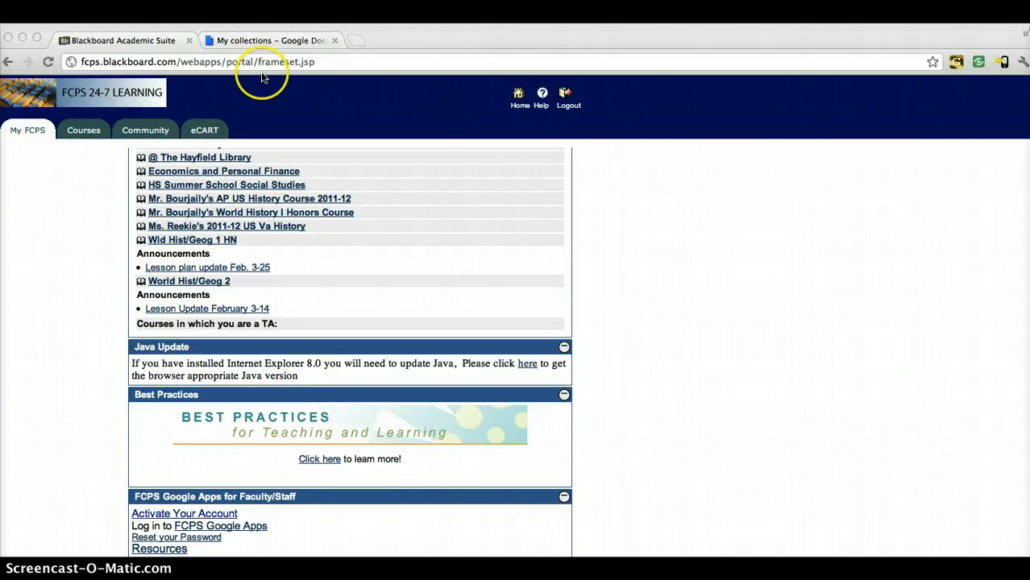
Switch to Google Docs and create a new collection named WHI.
click(266, 42)
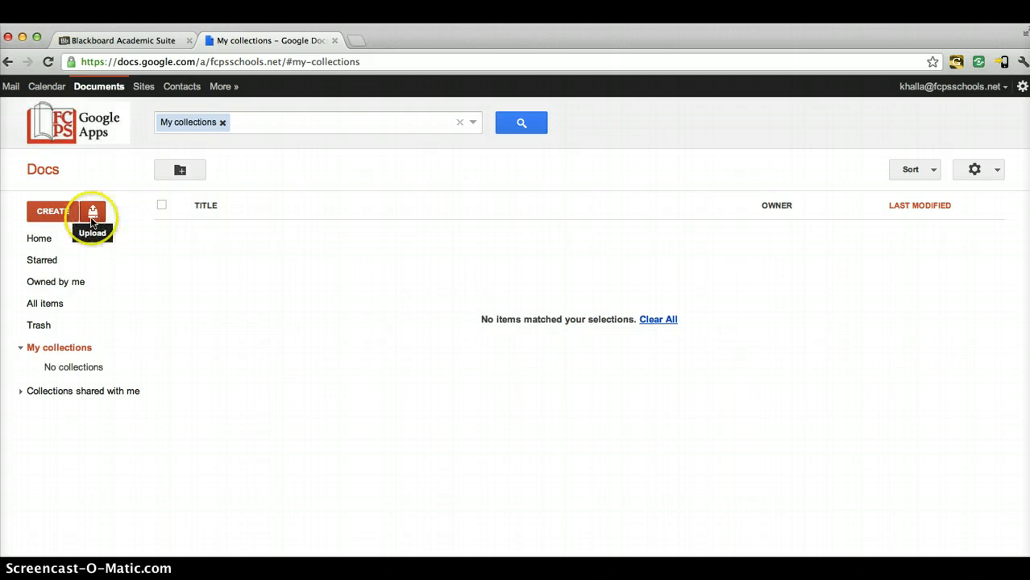
click(56, 213)
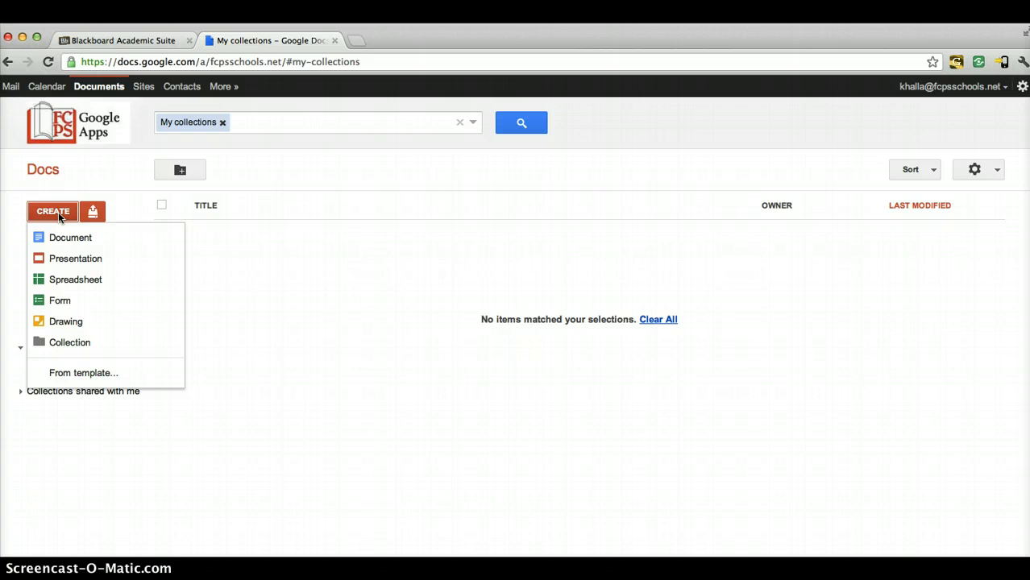
click(82, 355)
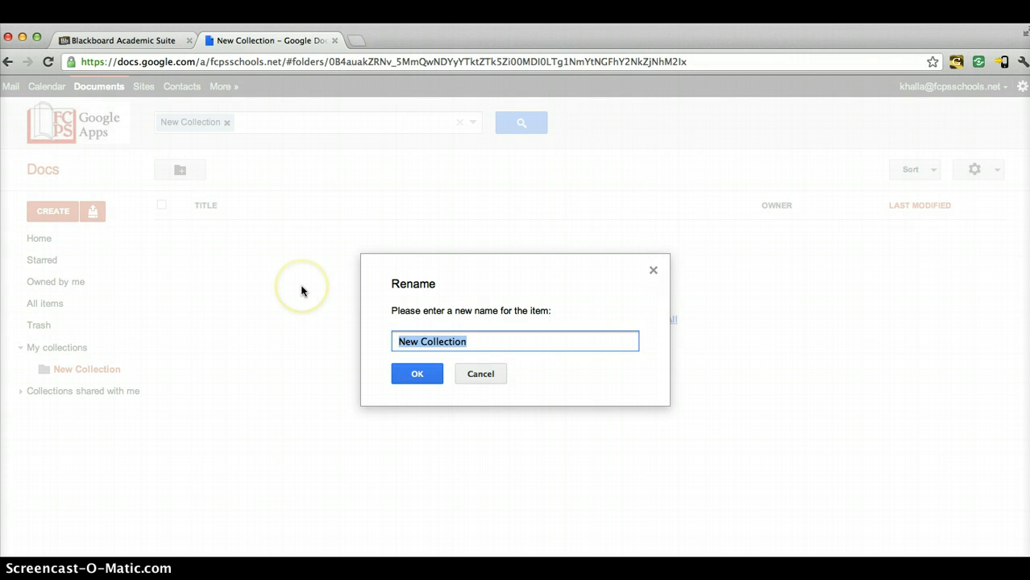
text(WHI)
key(Return)
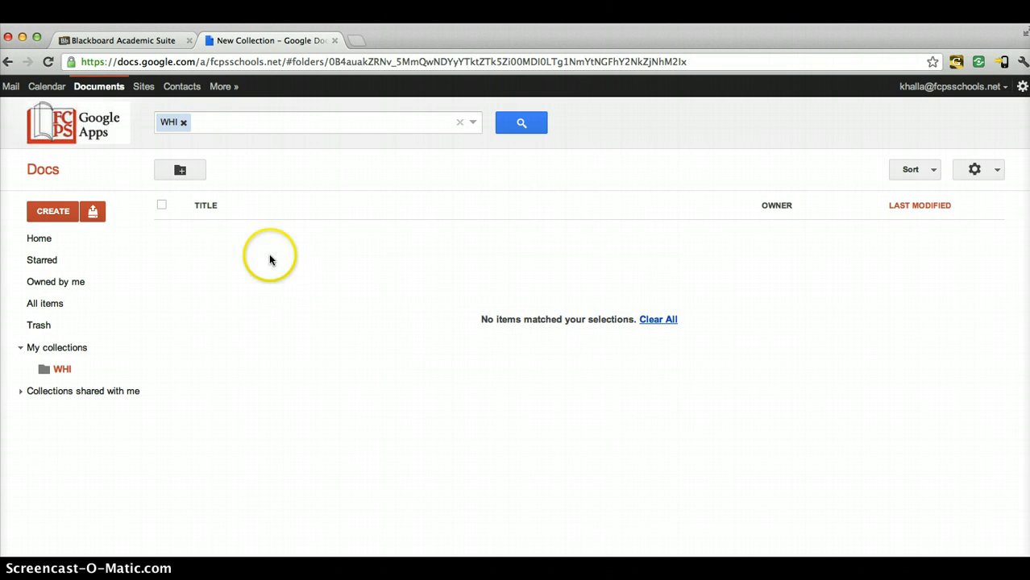
Create another collection named US Govt under My collections.
click(62, 212)
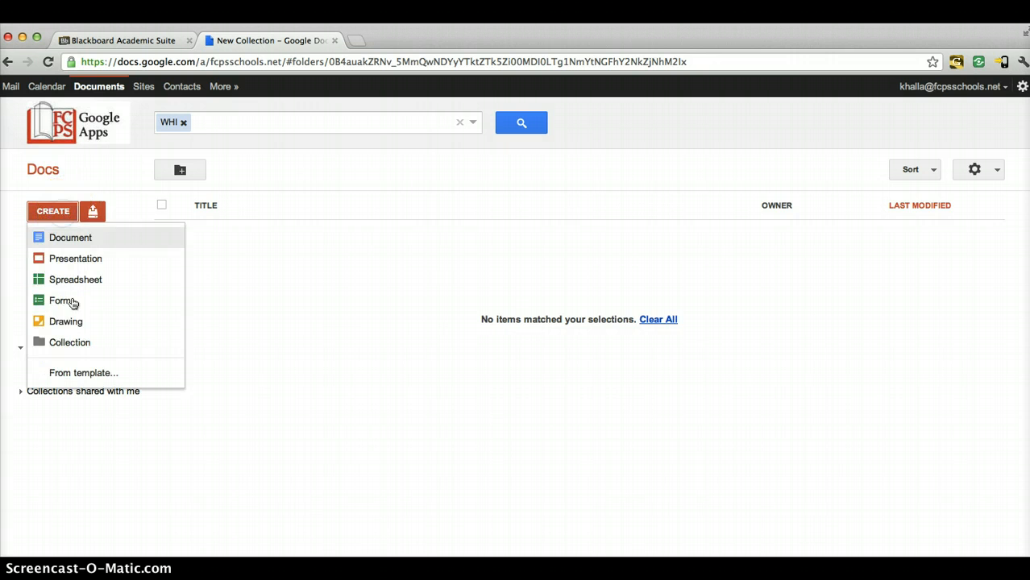
click(75, 342)
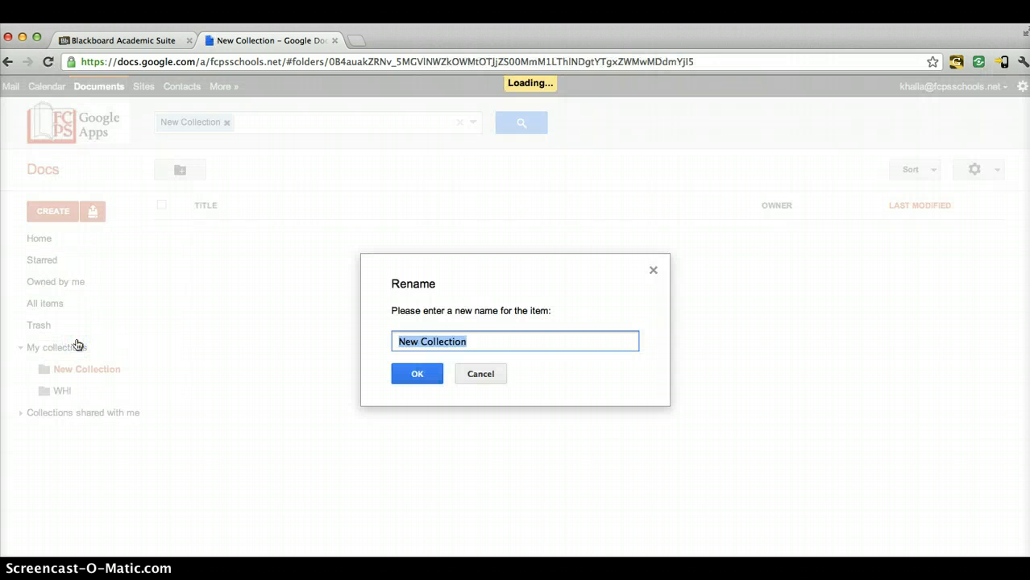
text(US Govt)
key(Return)
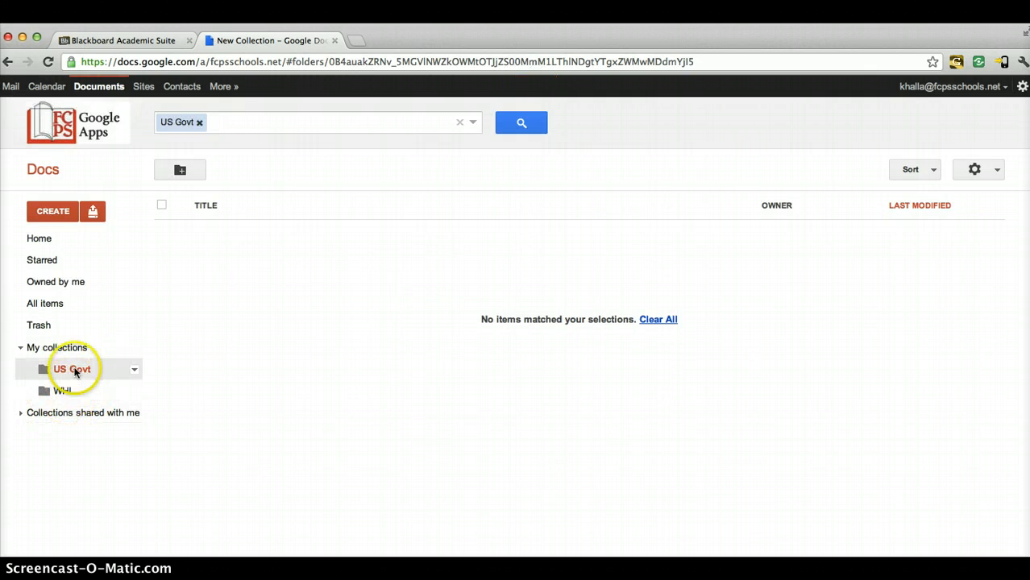
Create a sub-collection named Congress inside the US Govt collection.
click(134, 371)
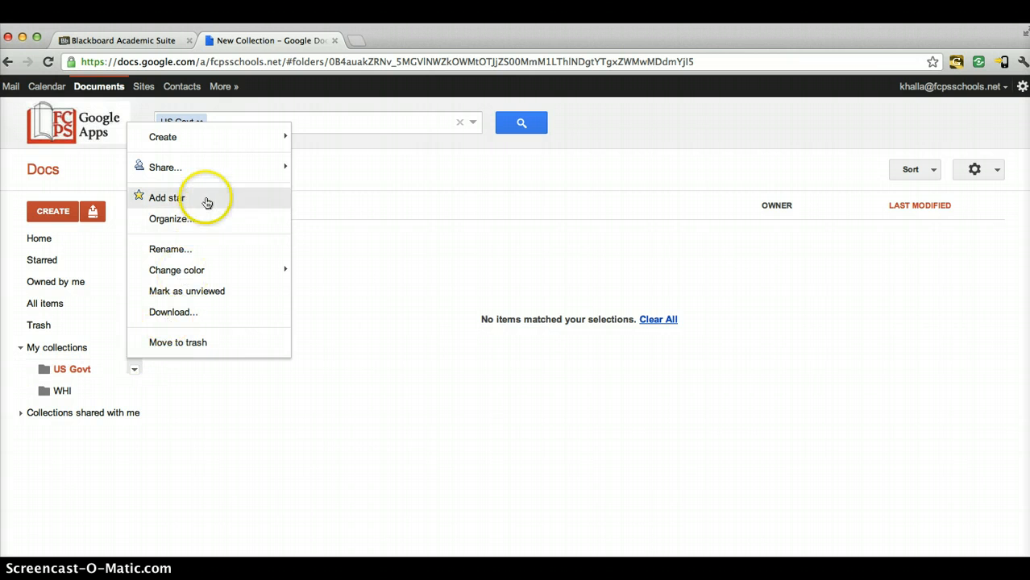
mouse_move(225, 143)
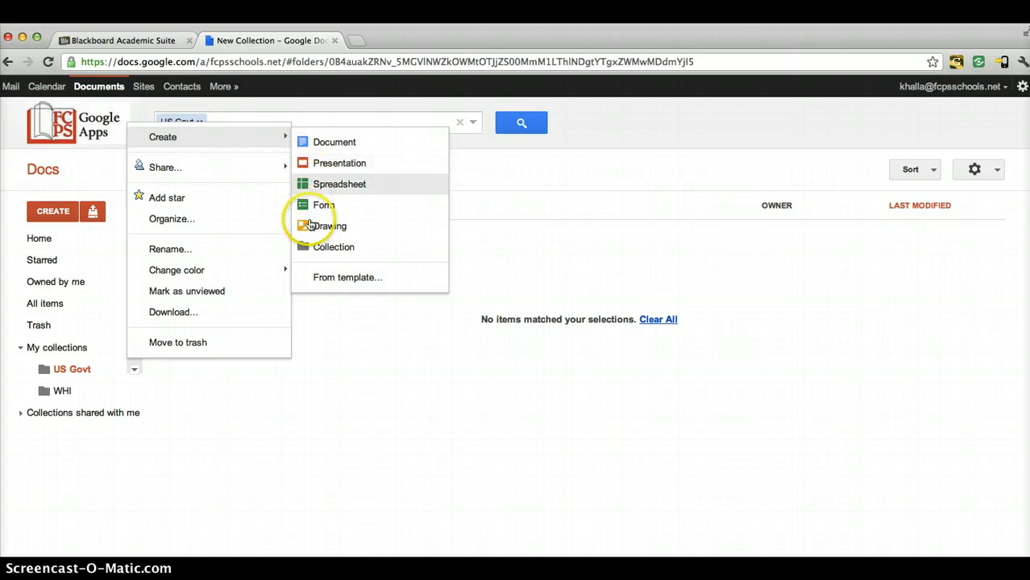
click(309, 246)
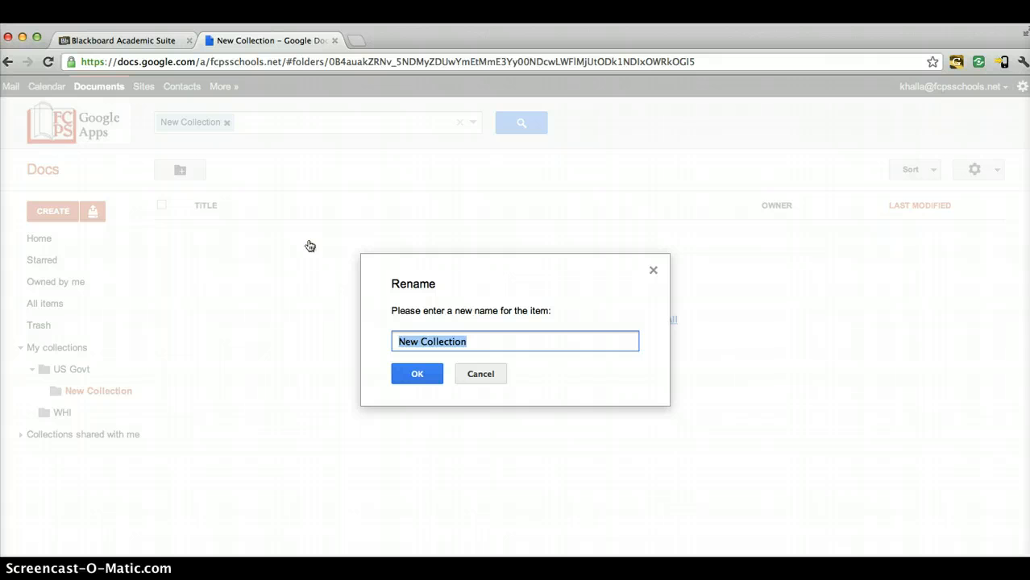
text(Congress)
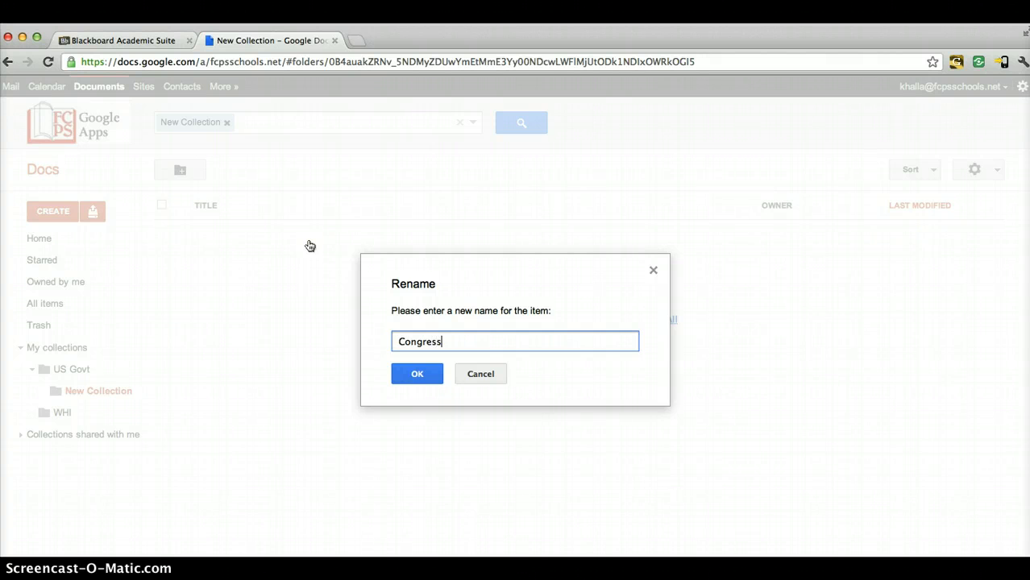
key(Return)
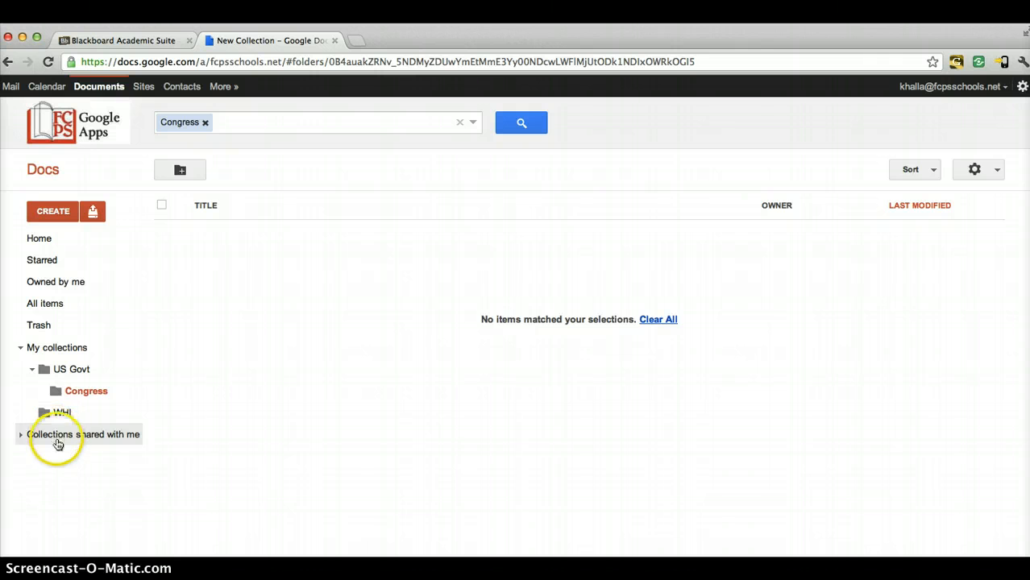
Create a text document inside the Congress collection and name it House of Reps.
click(84, 392)
click(134, 392)
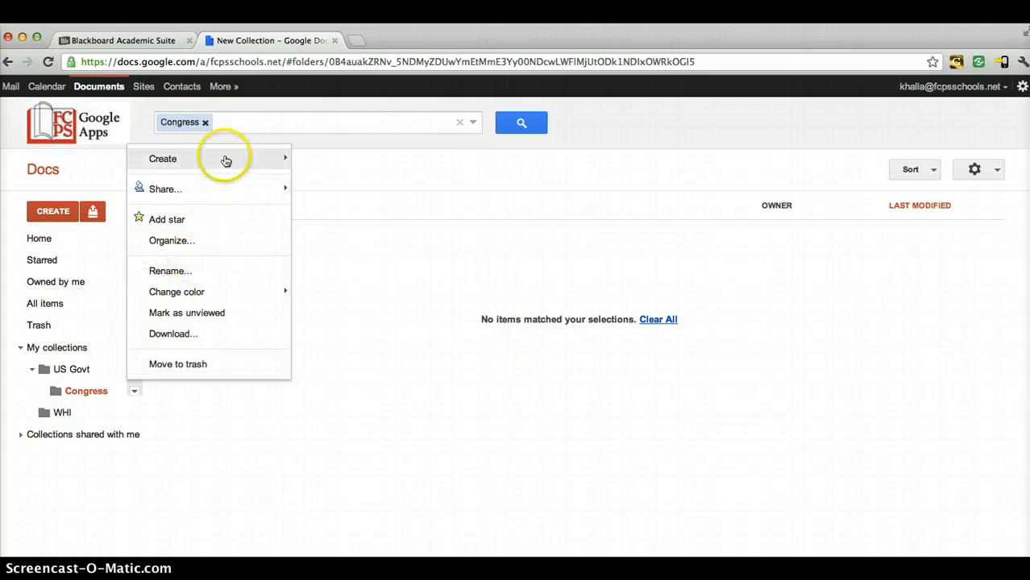
mouse_move(226, 160)
click(304, 165)
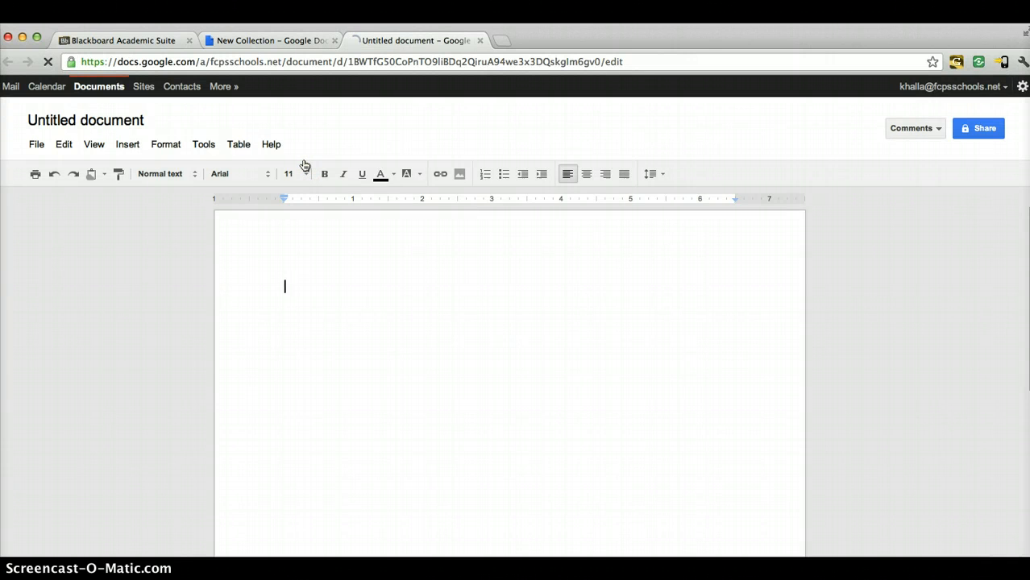
click(137, 121)
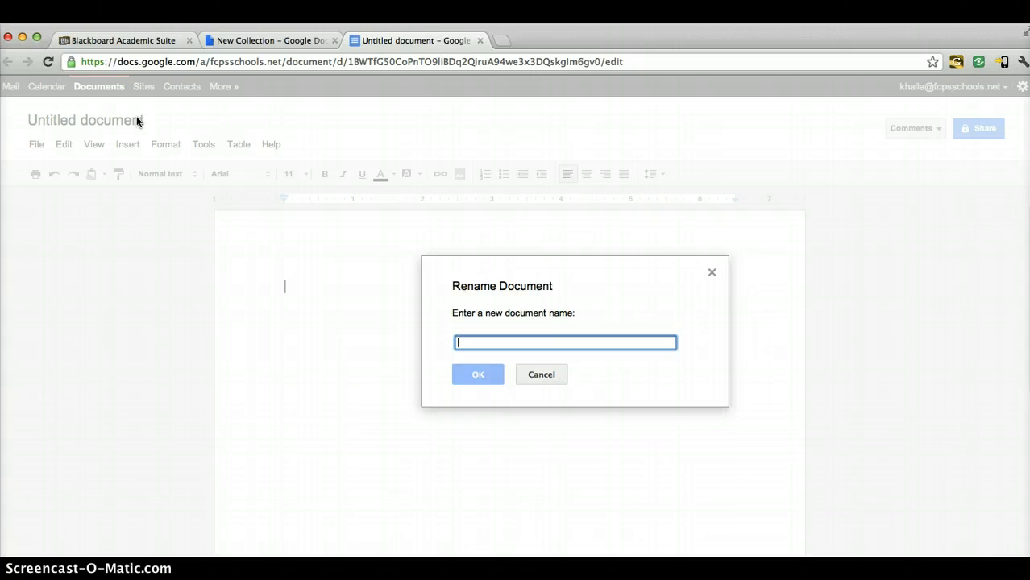
text(House of Reps)
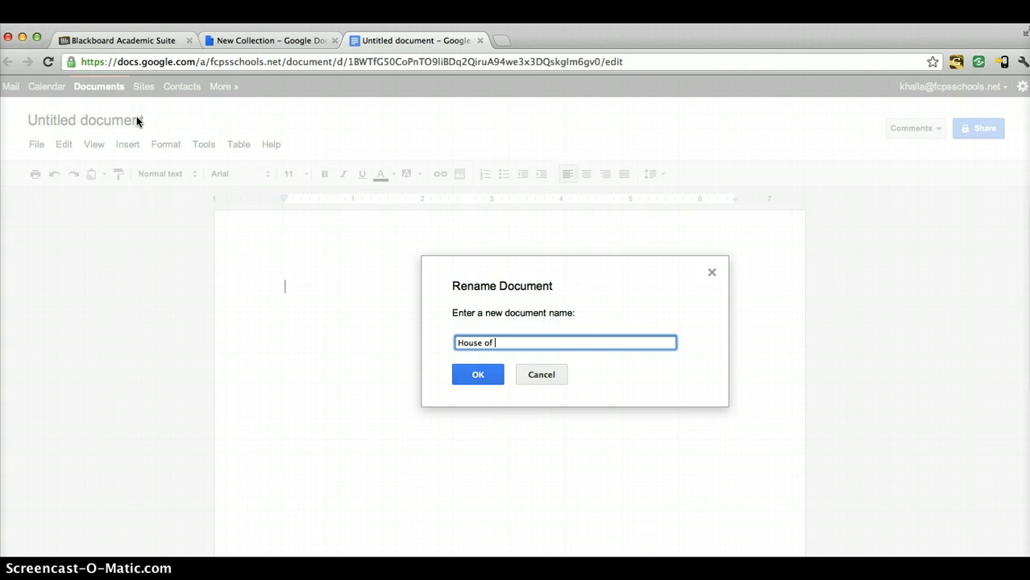
key(Return)
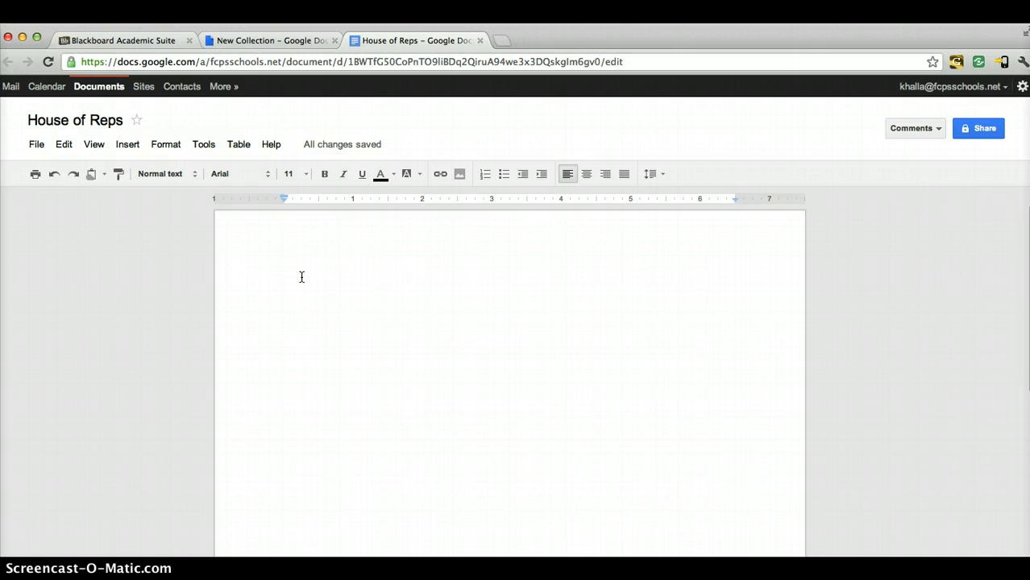
Write "Hello, how are you?" in the blank document and colour the text red.
text(Hello, how are you)
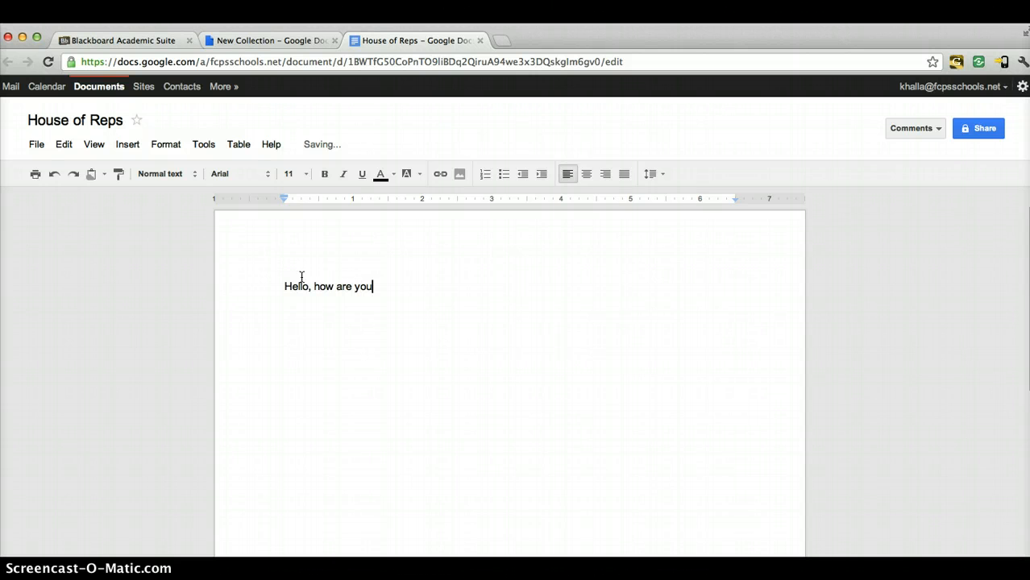
text(?)
drag(392, 288, 315, 290)
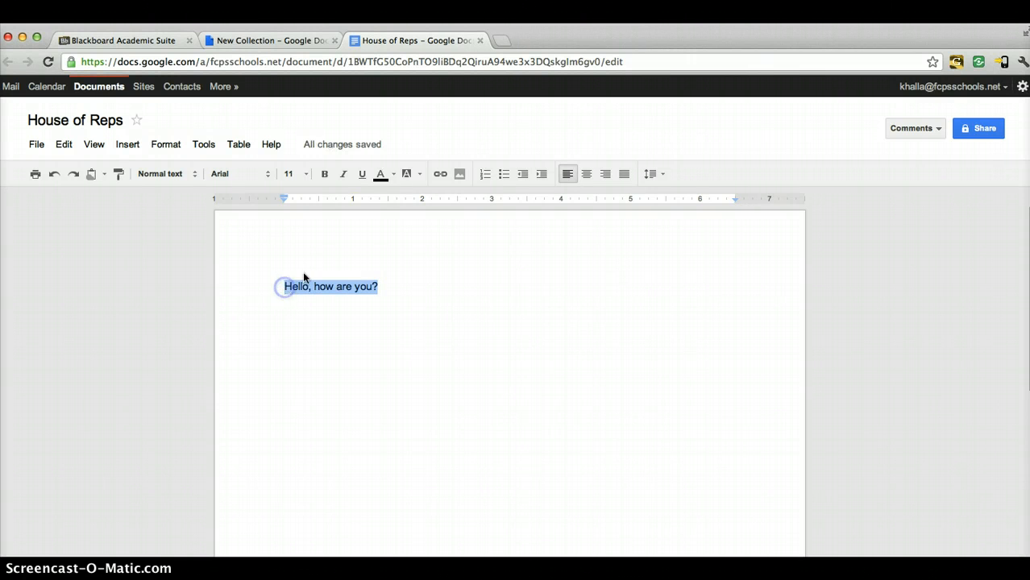
click(381, 175)
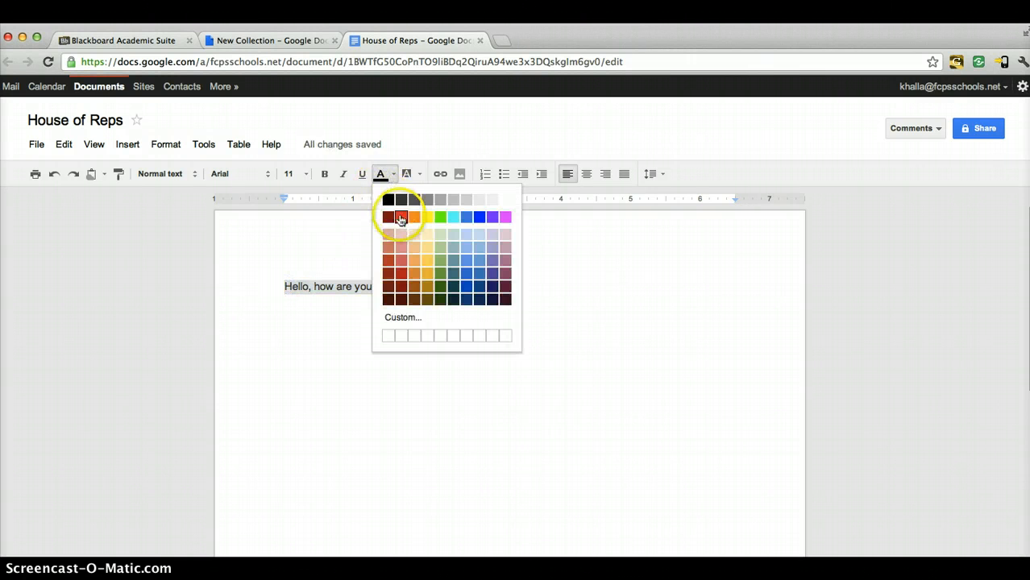
click(401, 216)
Set the greeting line's font size to 18 and its font to Arial Narrow.
click(306, 175)
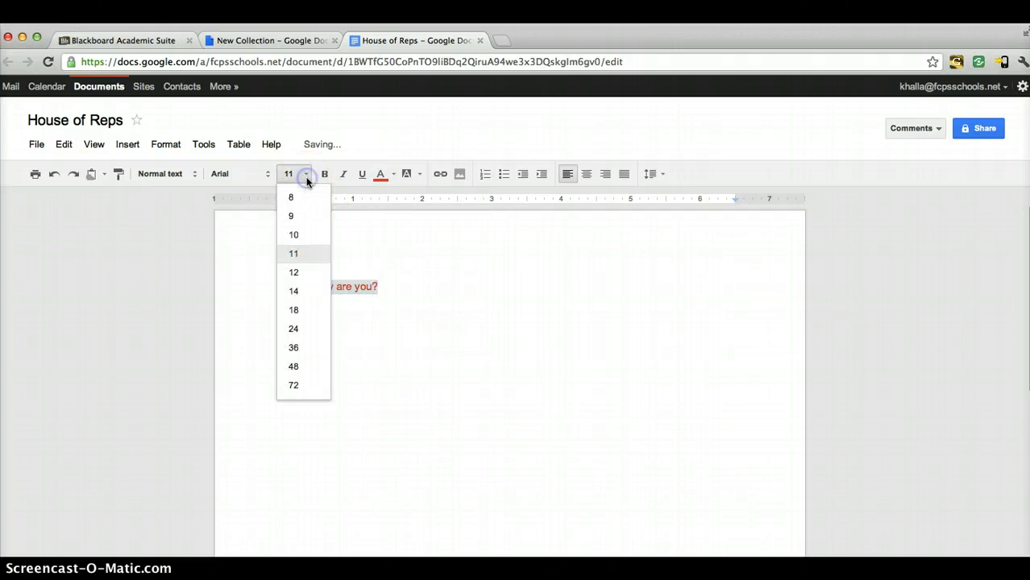
click(298, 309)
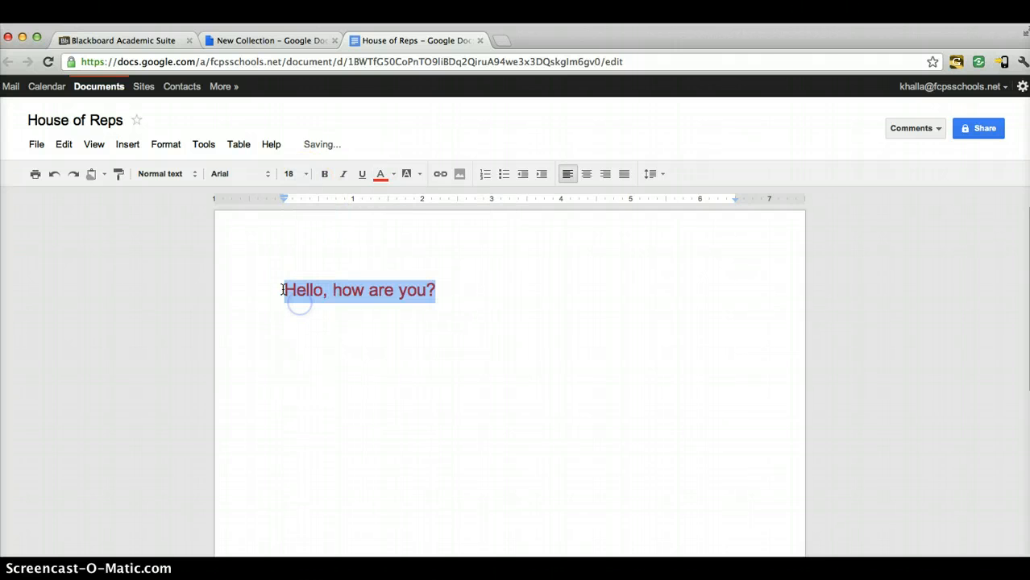
click(269, 176)
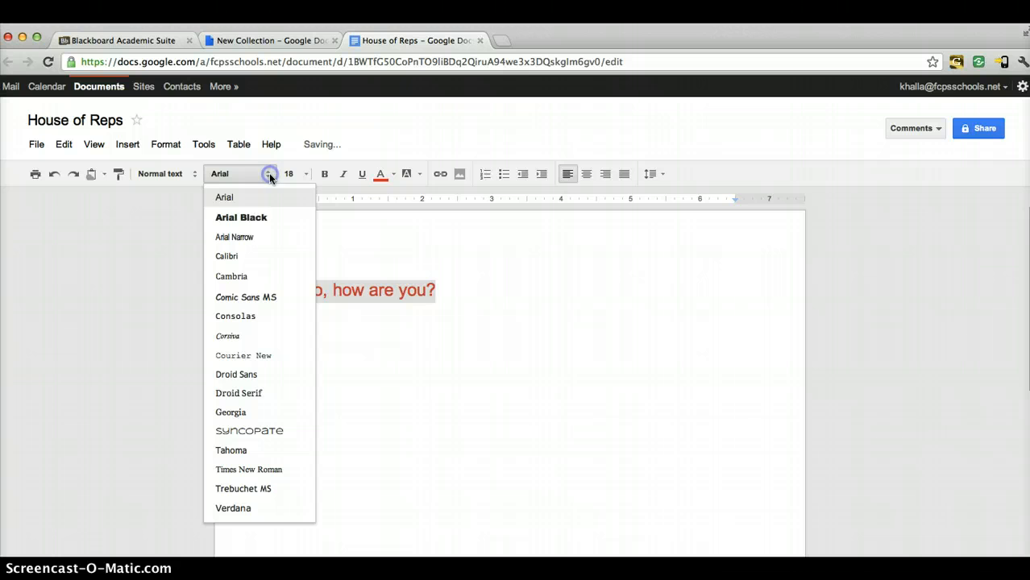
click(252, 234)
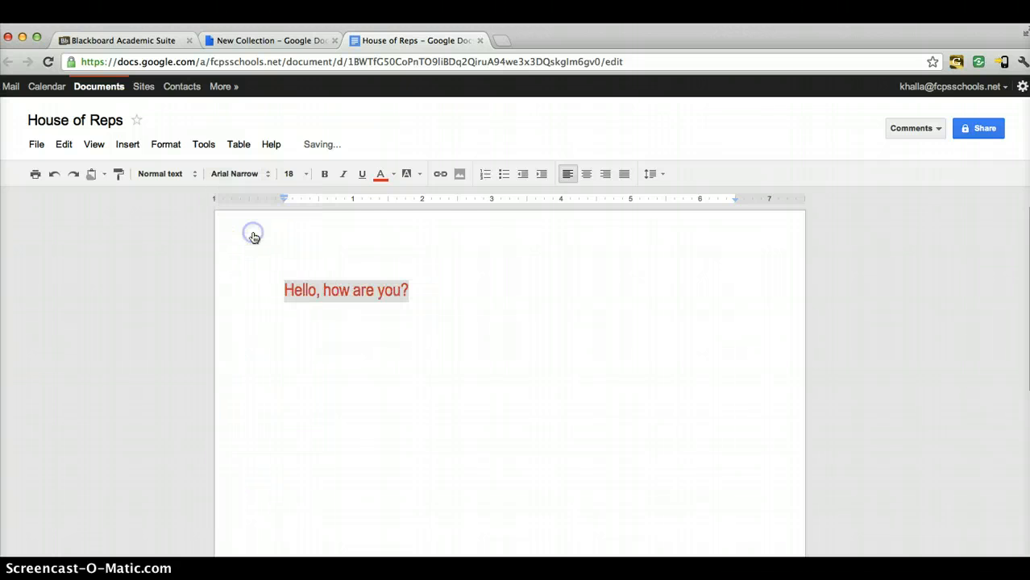
Make the greeting line a numbered list and add item dfdf, sub-item dfd and third-level item df.
click(458, 175)
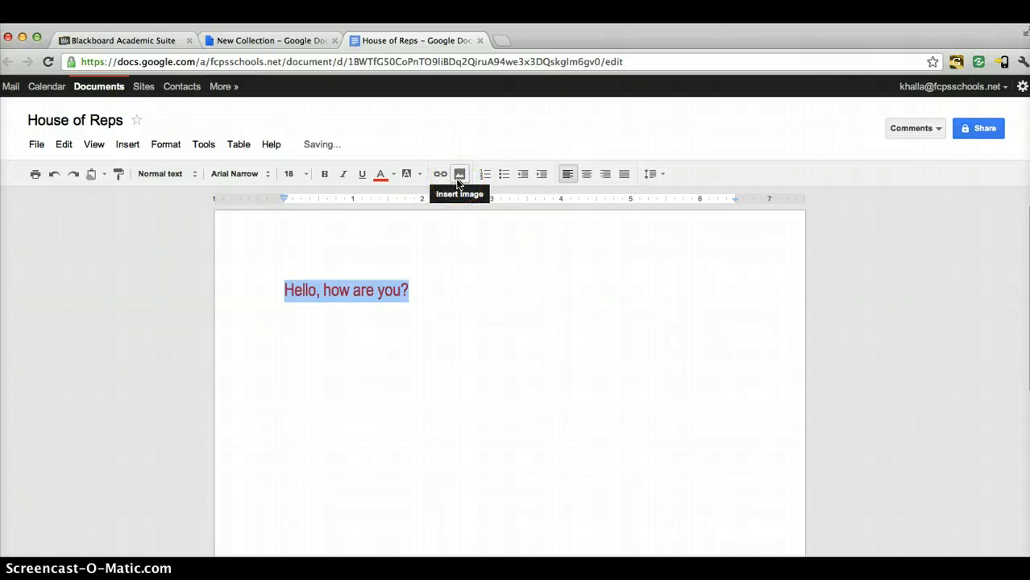
click(481, 176)
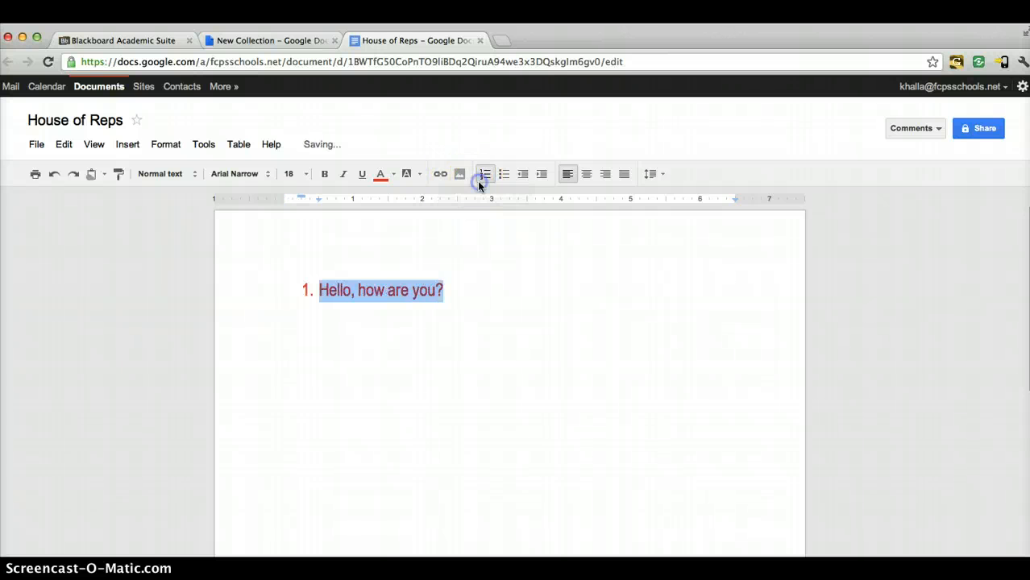
click(462, 286)
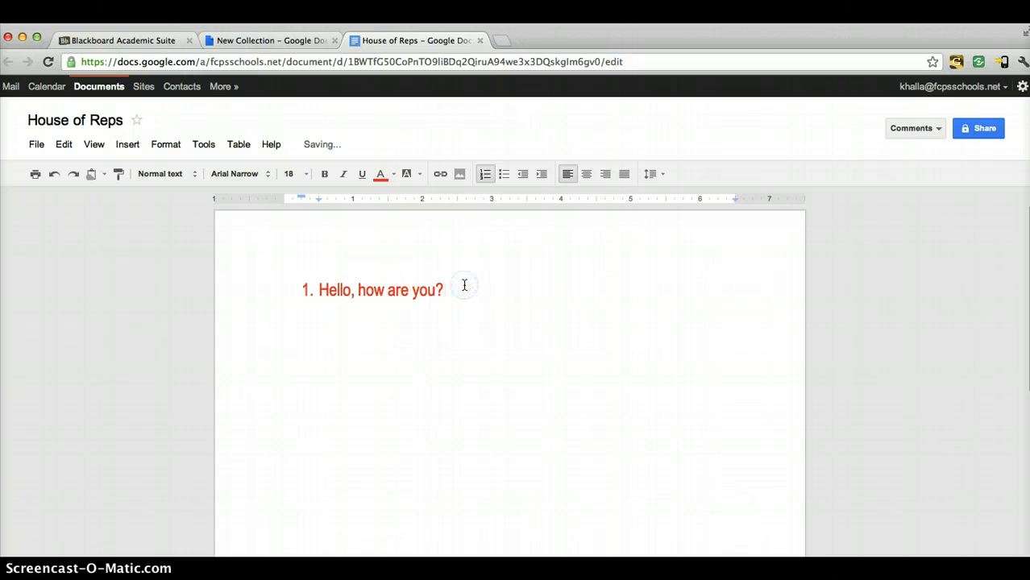
key(Return)
text(dfdf)
key(Return)
key(Tab)
text(dfd)
key(Return)
key(Tab)
text(df)
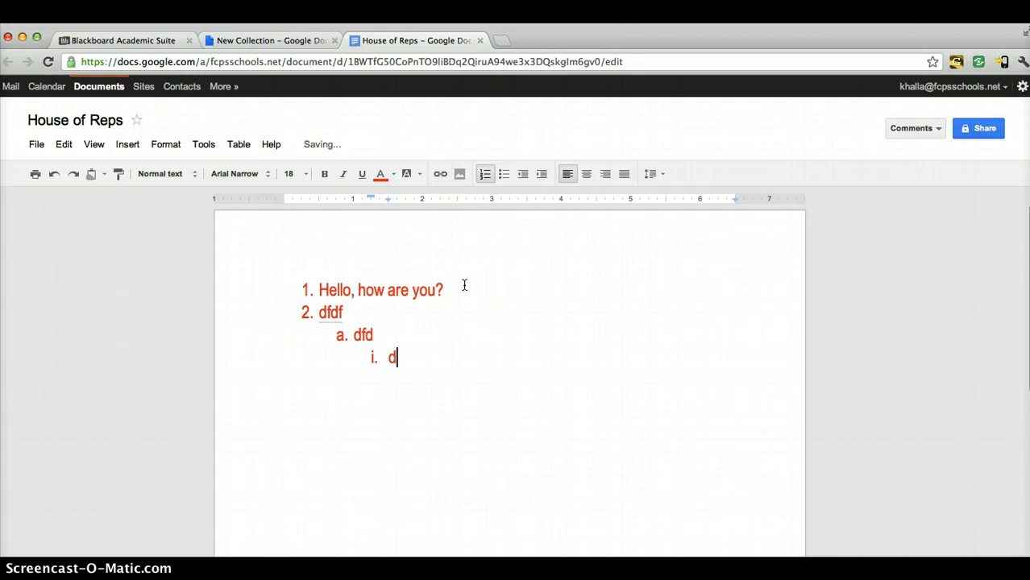
Add a deeper list item reading dfd below df and undo that addition.
key(Return)
key(Tab)
text(dfd)
click(55, 175)
click(55, 176)
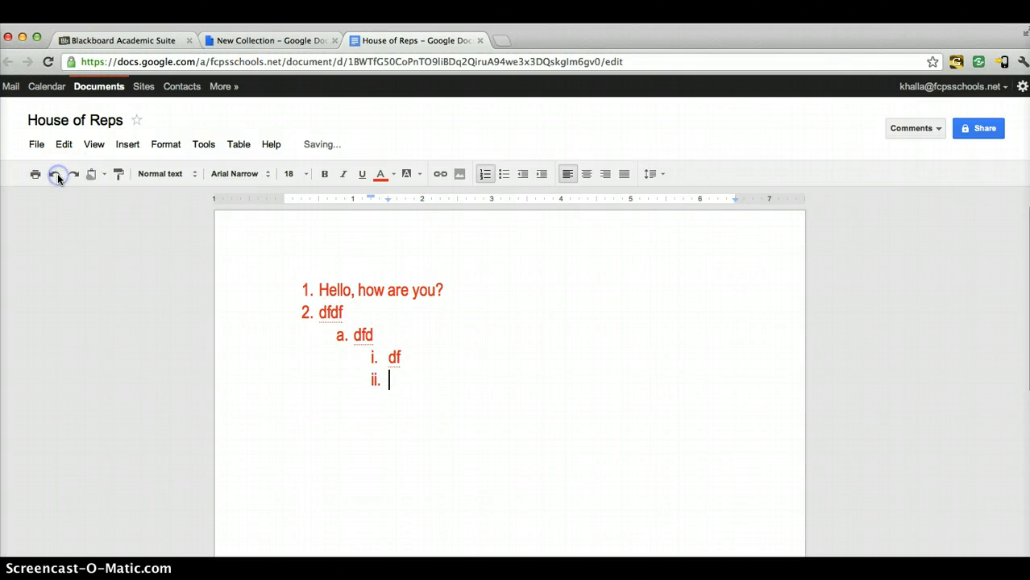
click(56, 176)
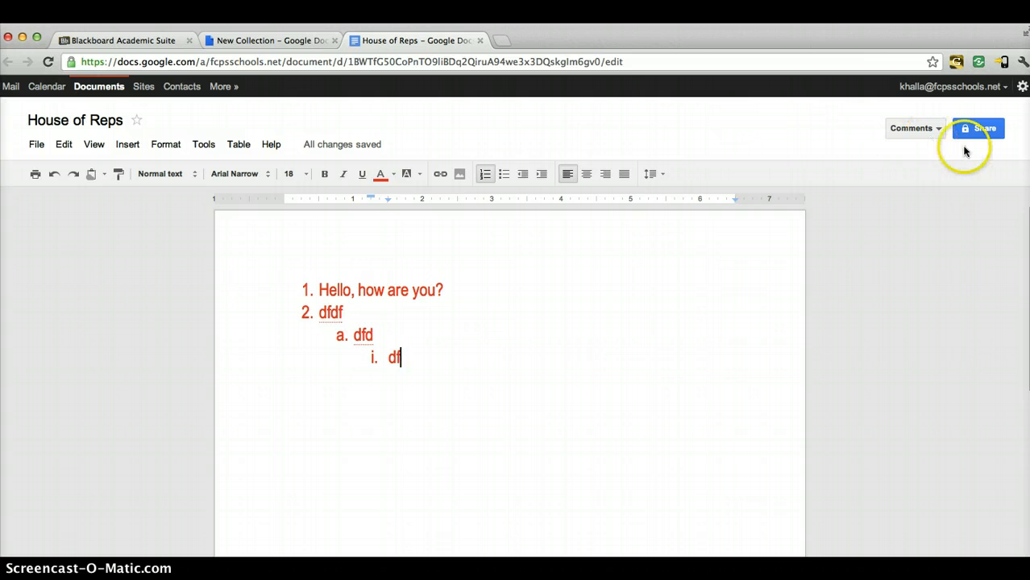
Set the document's sharing visibility to People at Fairfax County Public Schools with the link, with Can view access.
click(984, 132)
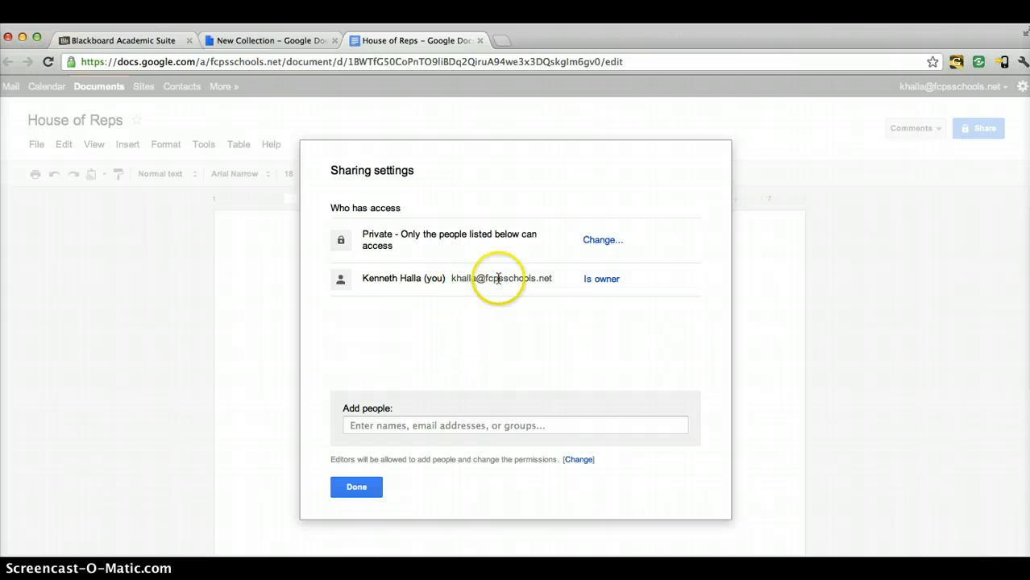
click(600, 240)
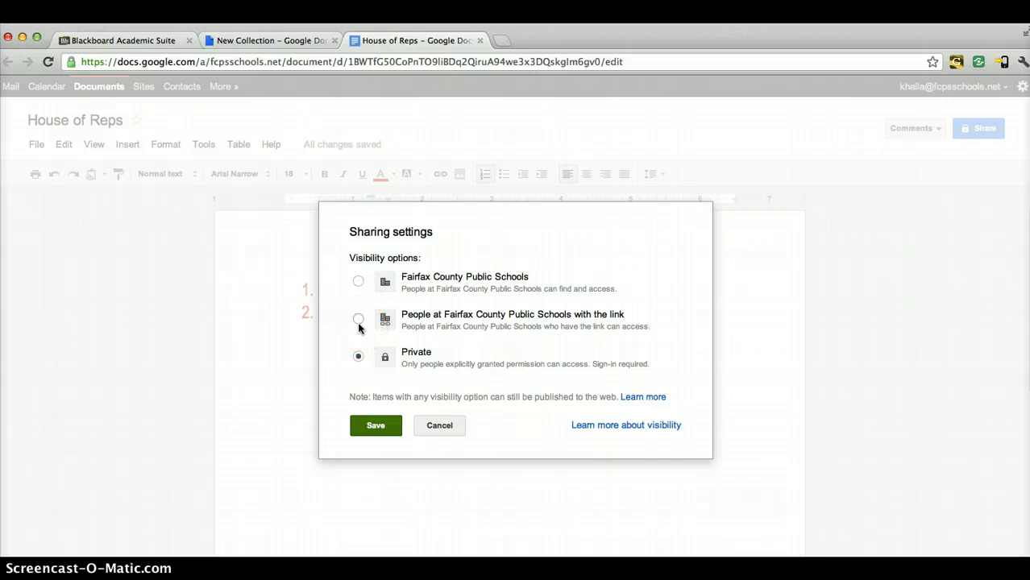
click(358, 320)
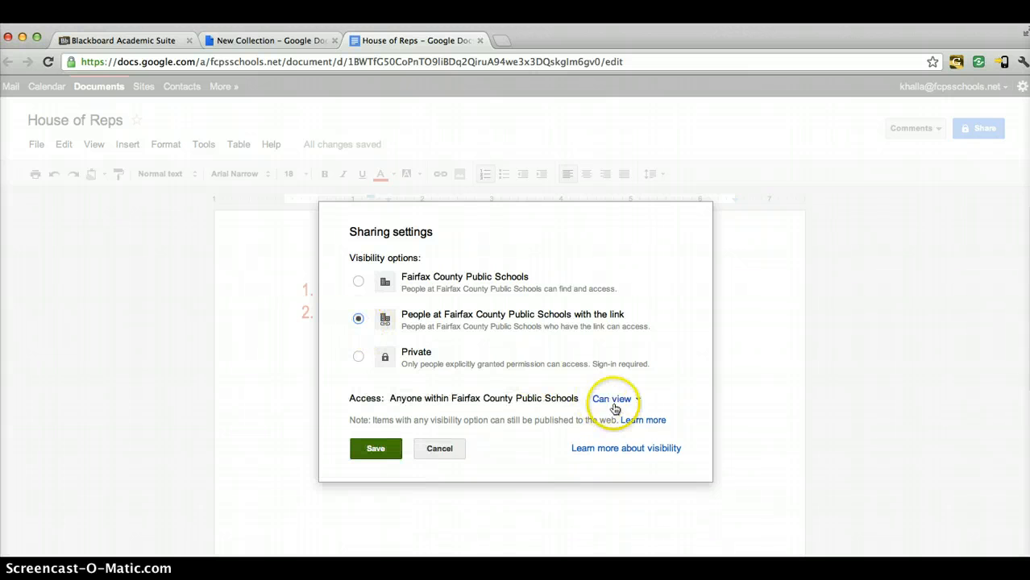
click(639, 399)
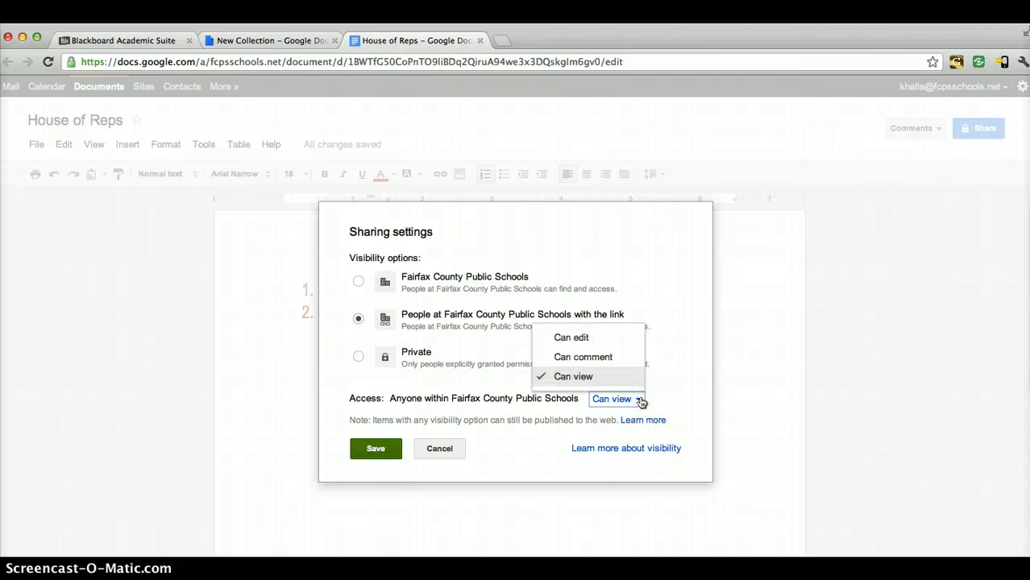
click(367, 452)
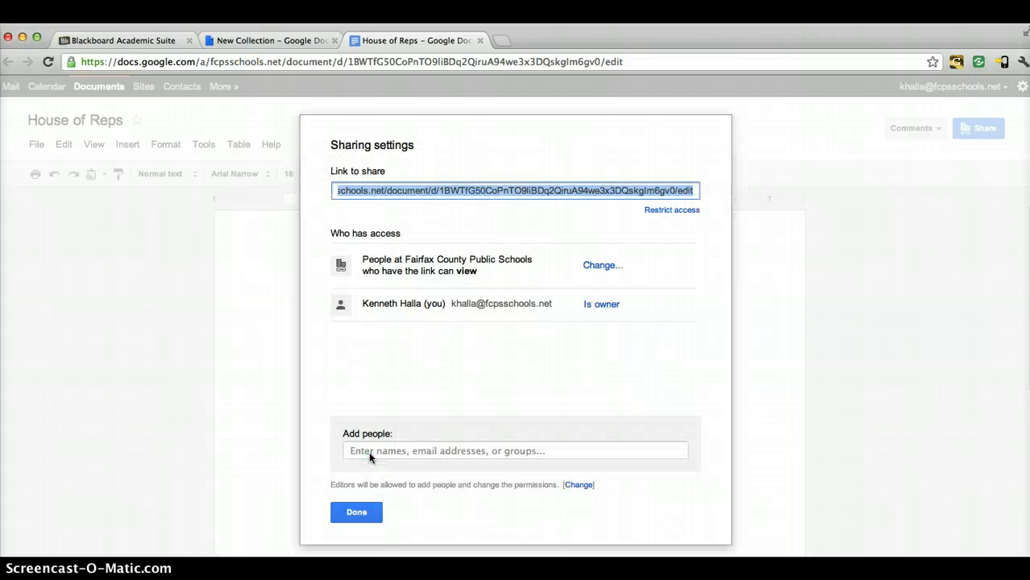
Save the sharing option allowing editors to add people and change the permissions, and close the document's sharing settings.
click(577, 486)
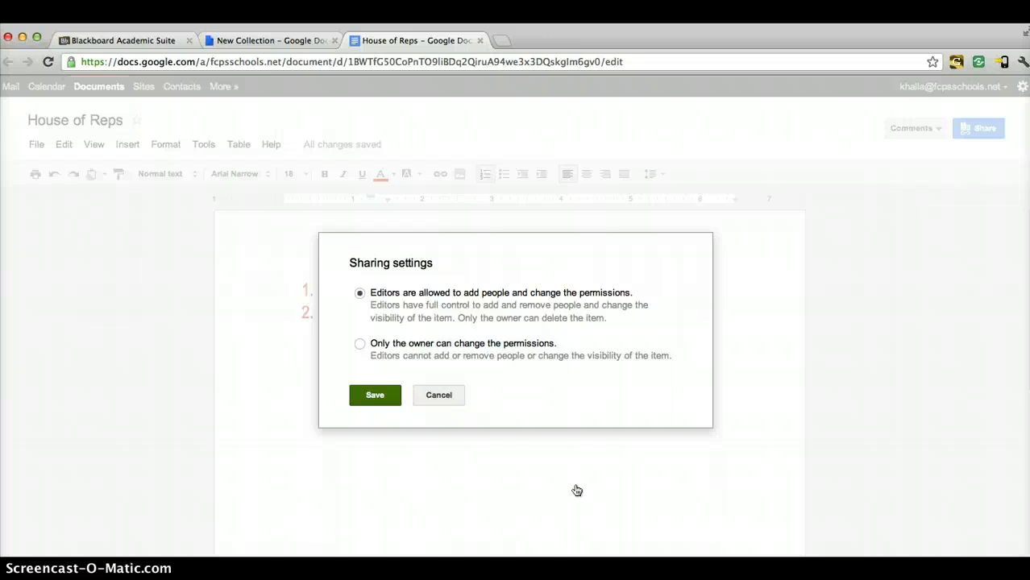
click(360, 344)
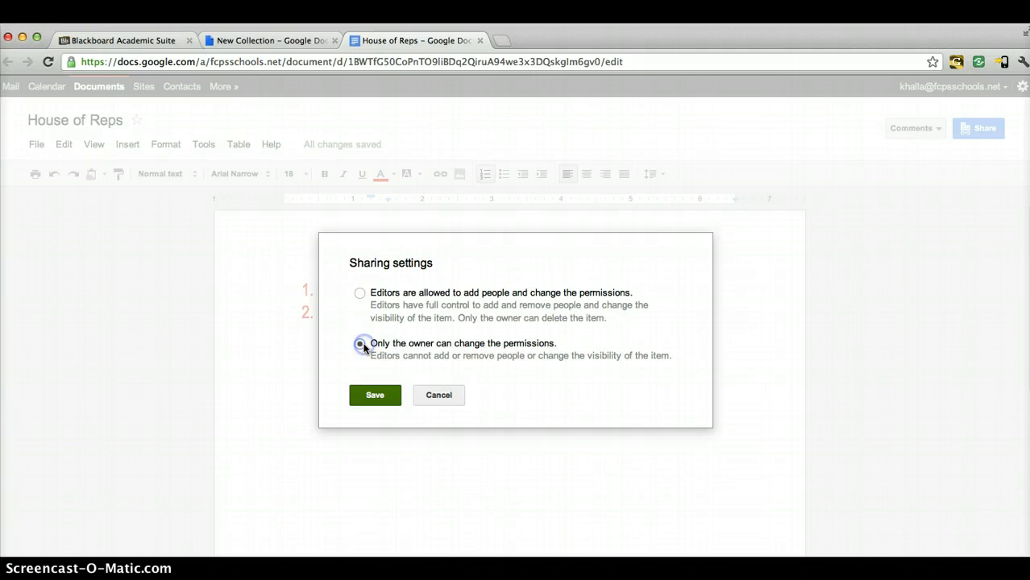
click(360, 294)
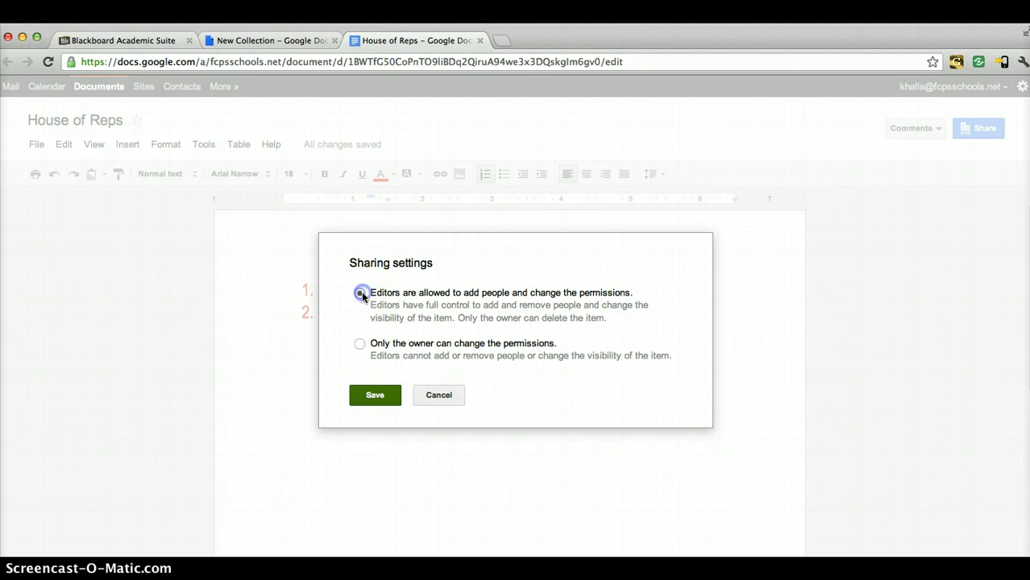
click(373, 395)
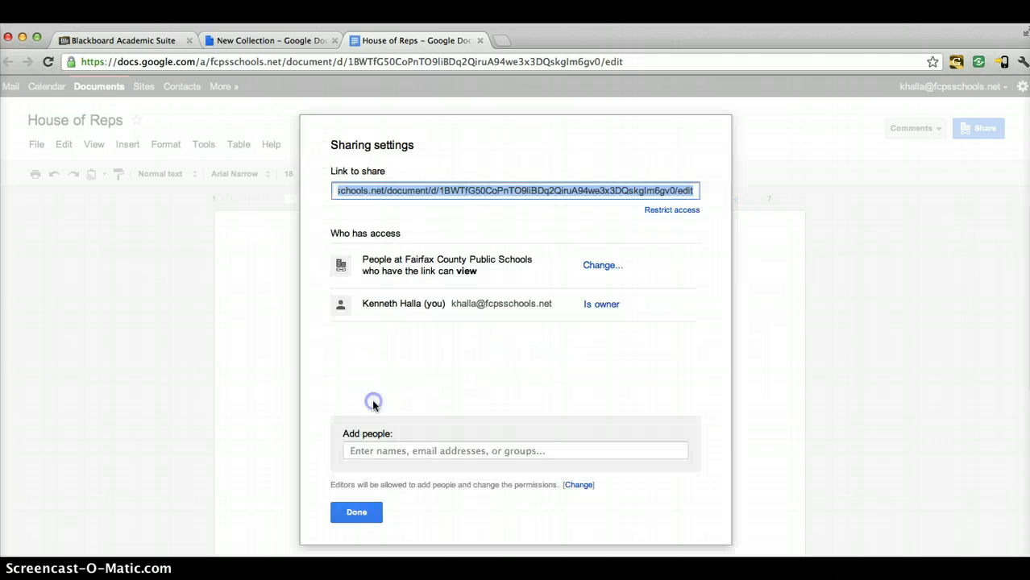
click(351, 513)
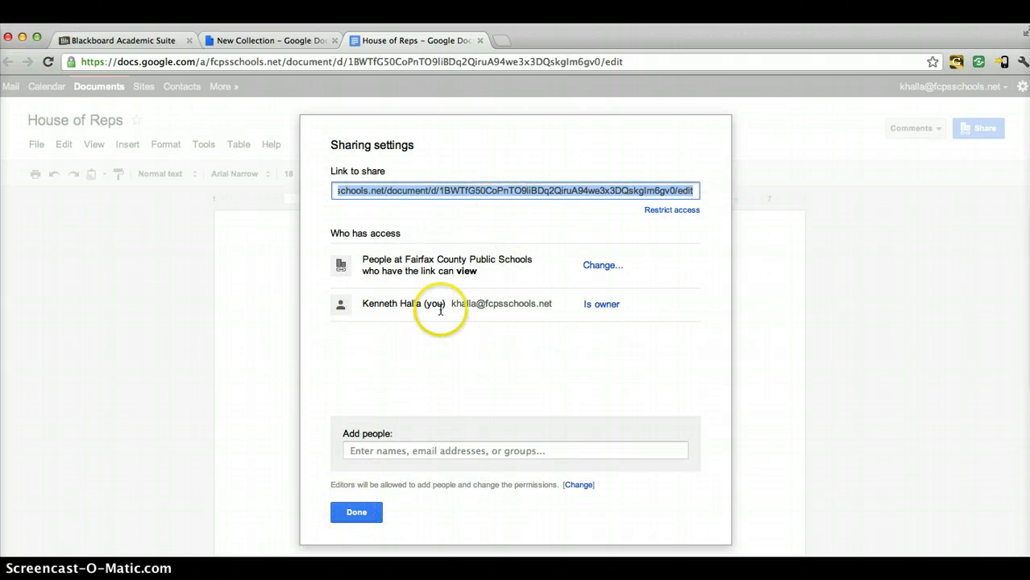
click(357, 513)
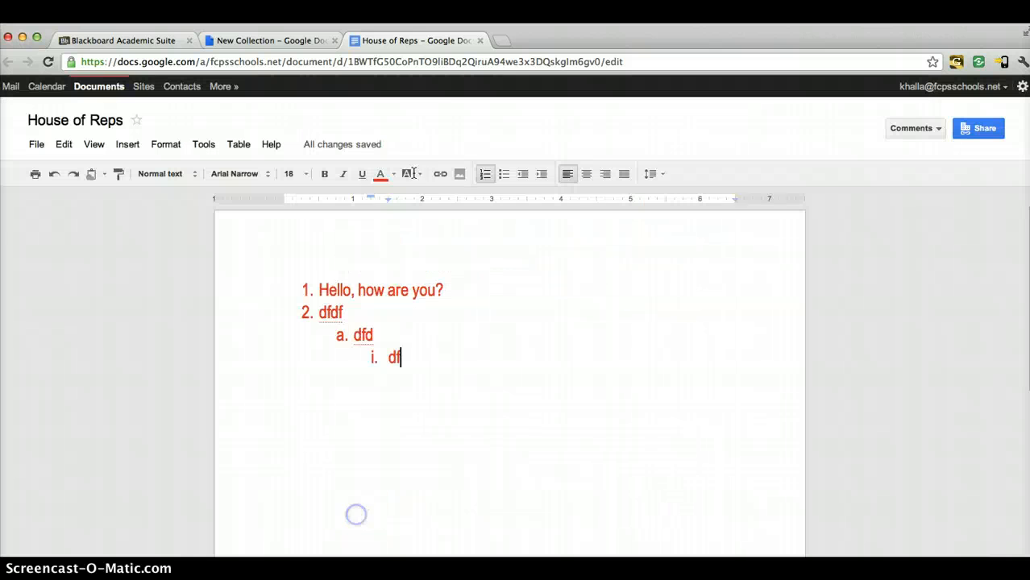
Copy the House of Reps document's web address, switch to Blackboard and open the available AP Government course bearing the instructor's name.
click(446, 59)
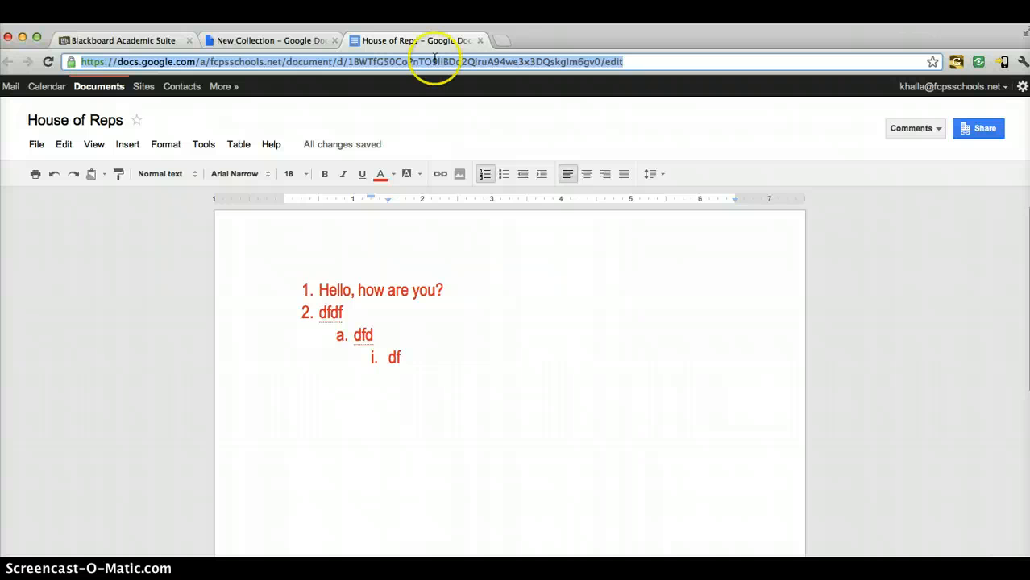
click(173, 40)
scroll(89, 235, up, 10)
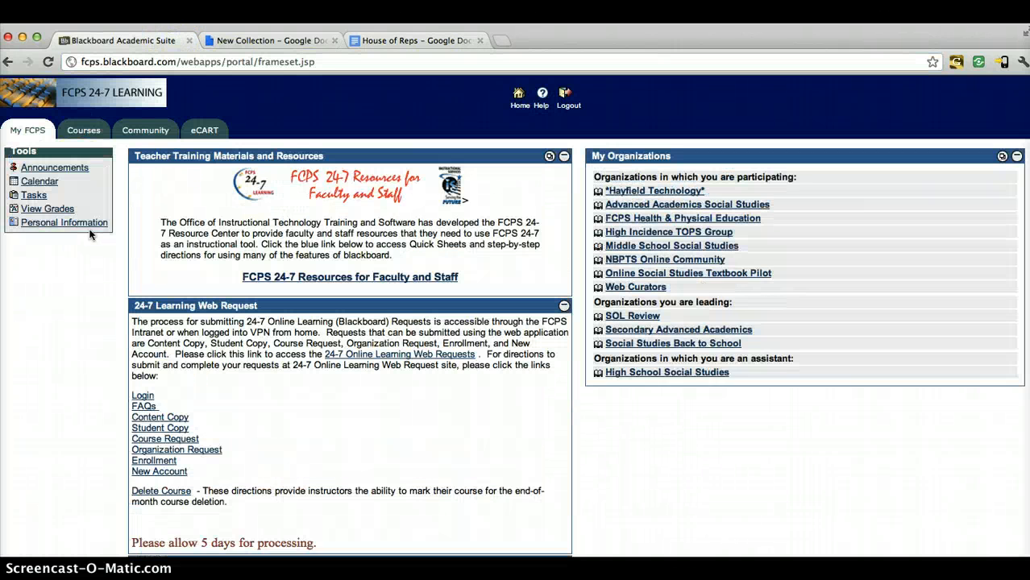
scroll(91, 235, down, 2)
scroll(89, 235, down, 3)
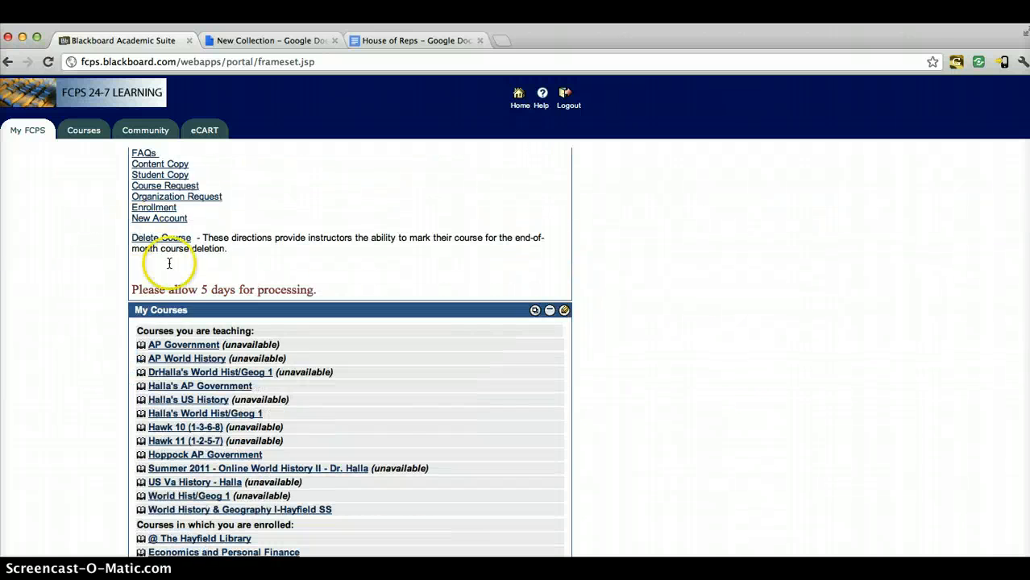
click(170, 344)
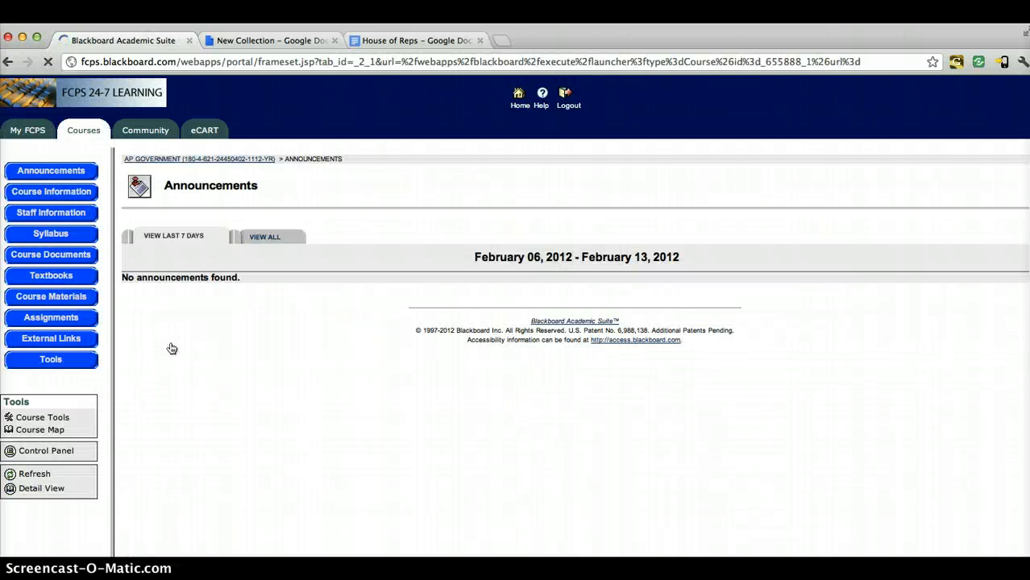
click(8, 62)
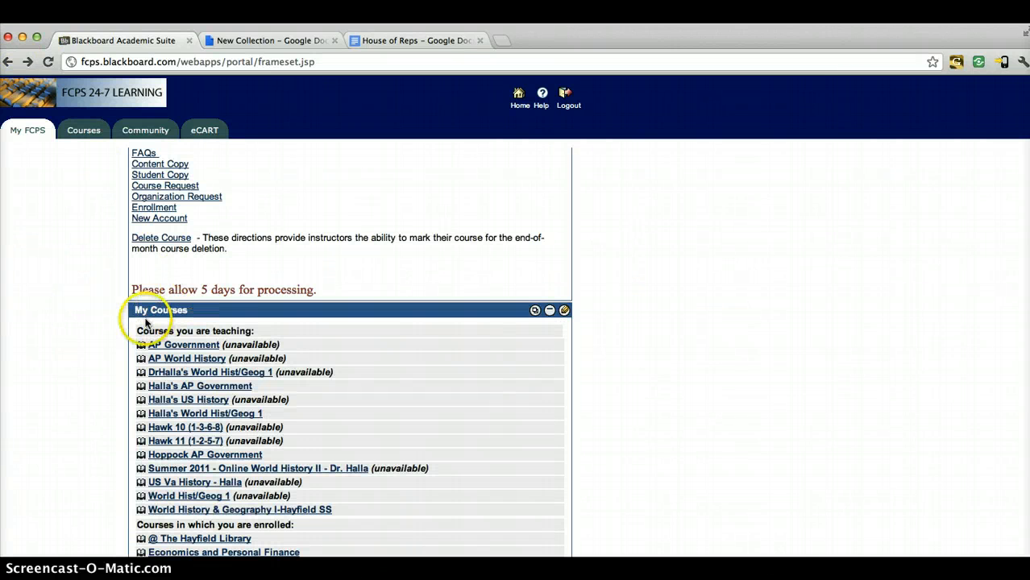
click(199, 387)
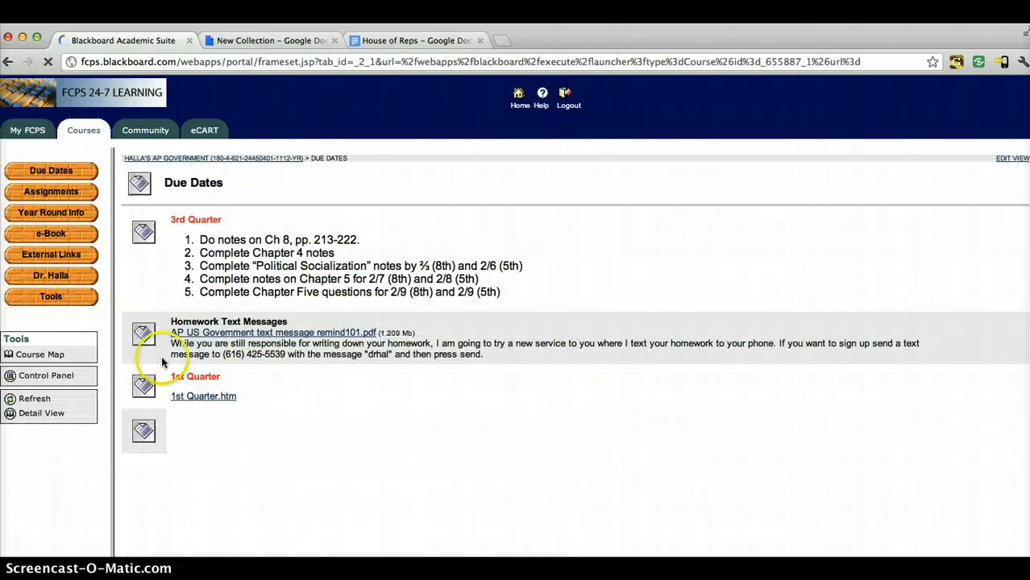
Start a new external link in the course's Assignments content area, allowing the Java plug-in to run this time.
click(54, 377)
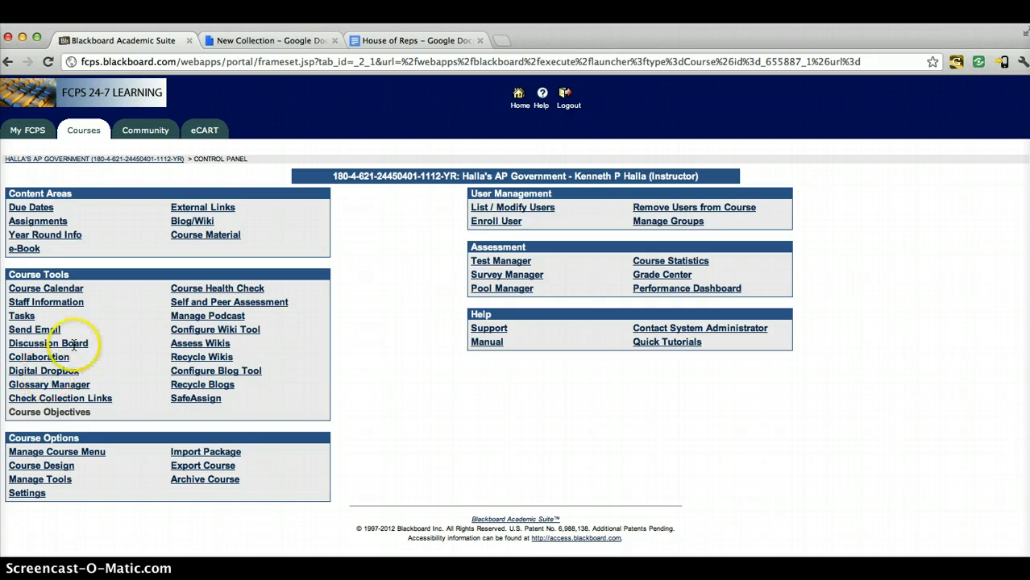
click(49, 226)
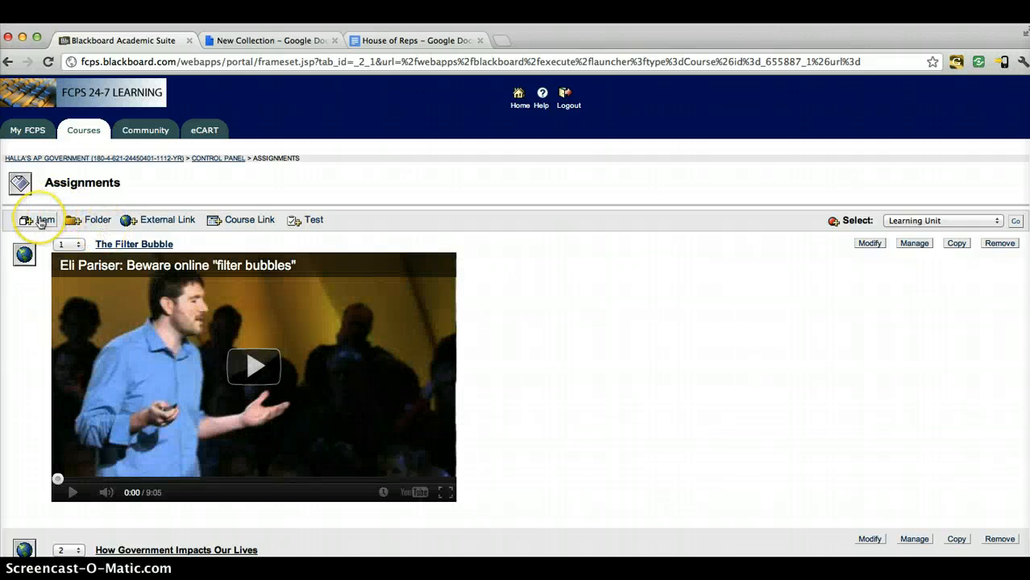
click(155, 222)
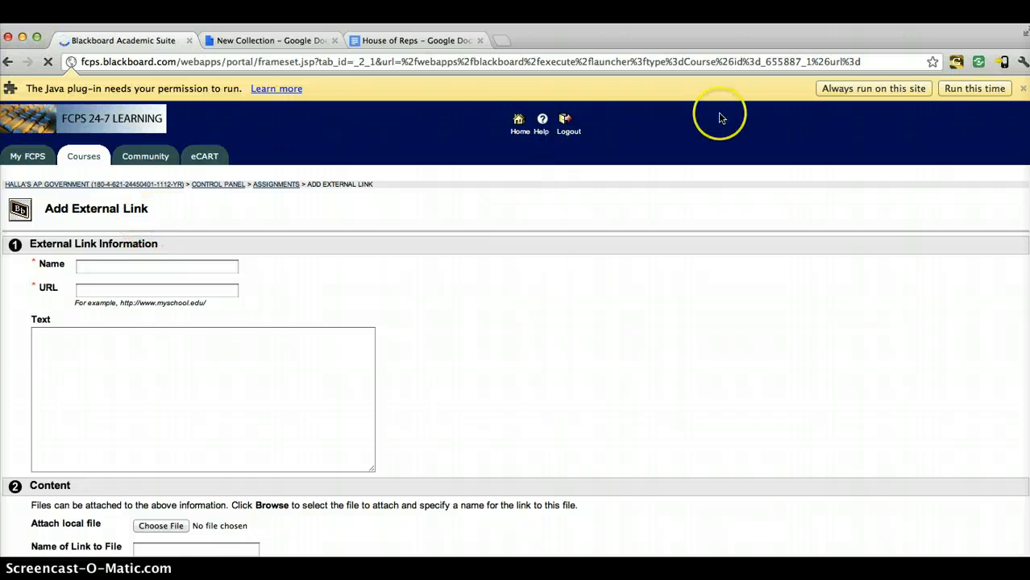
click(973, 89)
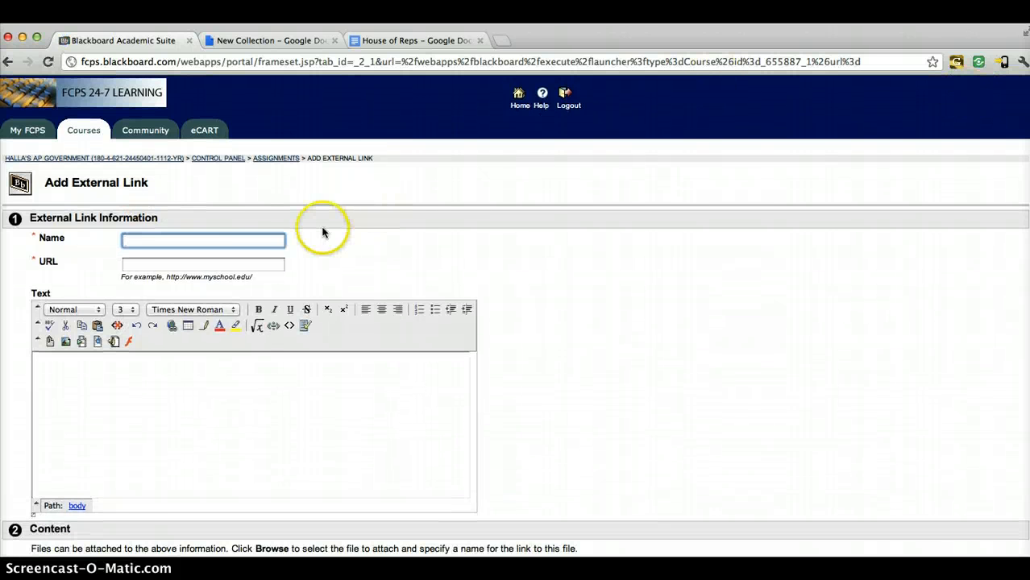
Name the external link House and paste the document's address as its URL, allowing the Blackboard applet access.
click(246, 240)
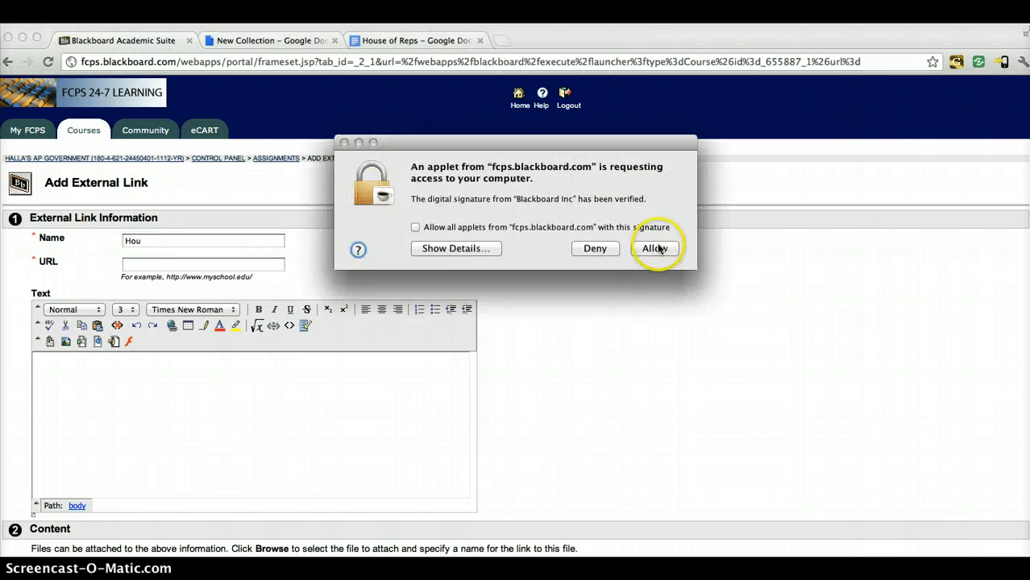
click(657, 246)
click(279, 242)
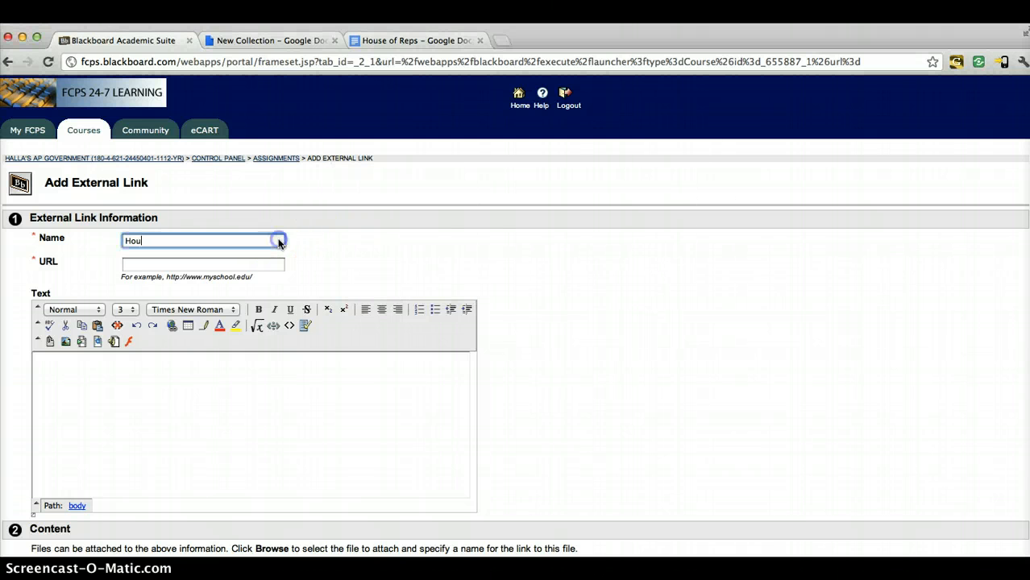
click(211, 266)
key(super+v)
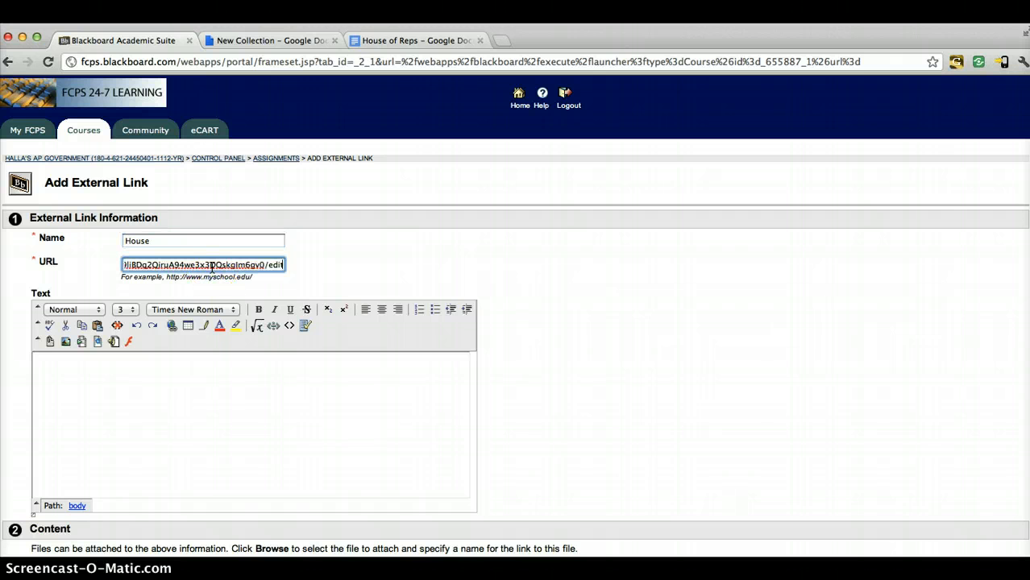
Set the House link to open in a new window, submit it and locate it in the Assignments list.
click(616, 343)
scroll(624, 359, down, 5)
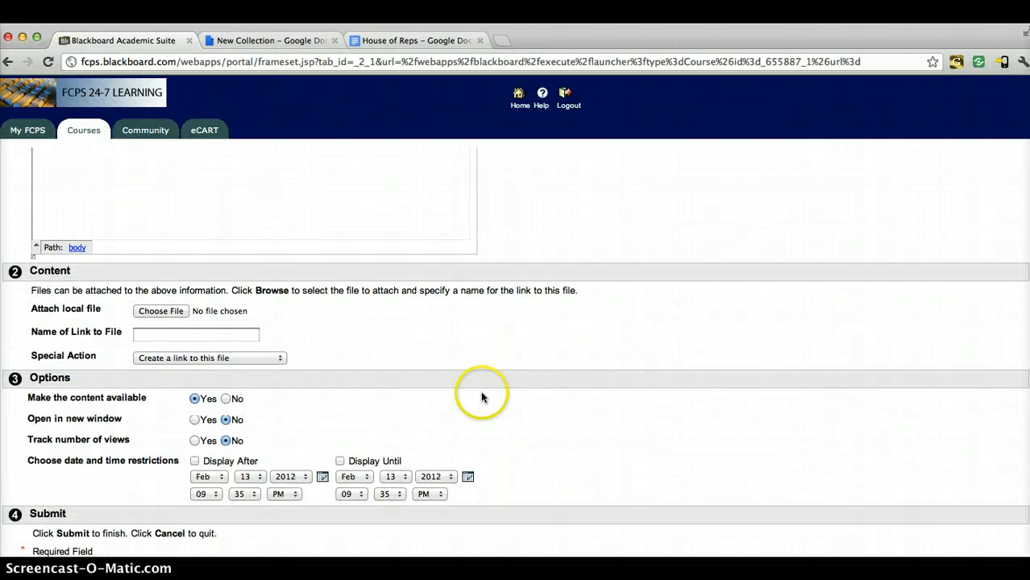
click(196, 421)
scroll(617, 478, down, 1)
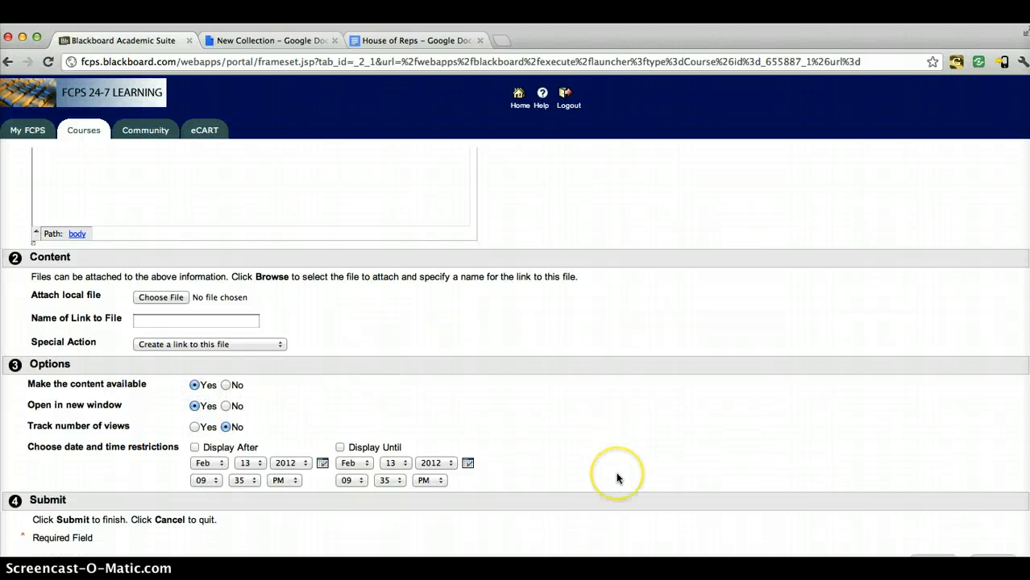
scroll(617, 478, up, 3)
scroll(617, 477, down, 3)
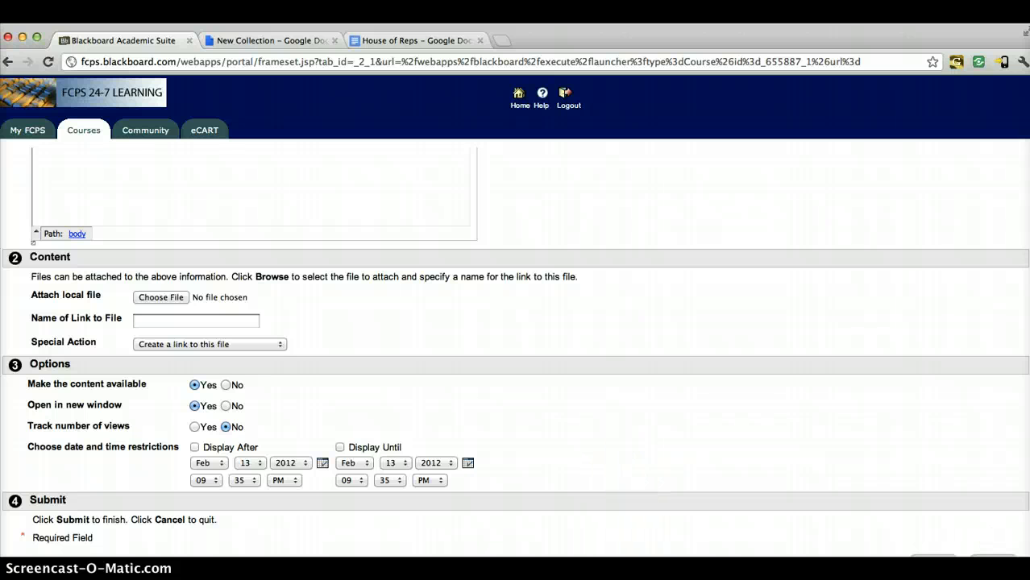
click(993, 557)
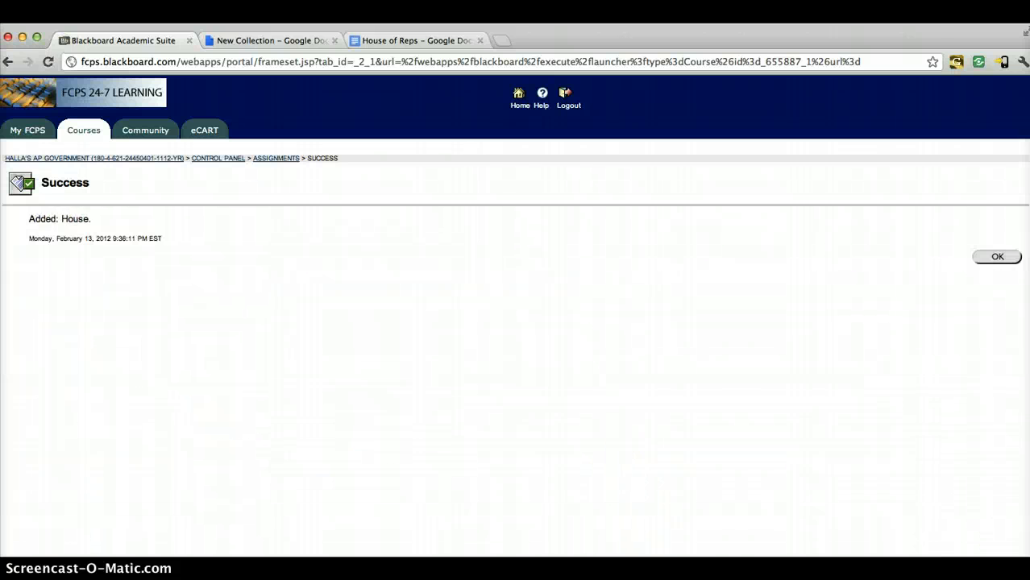
click(999, 257)
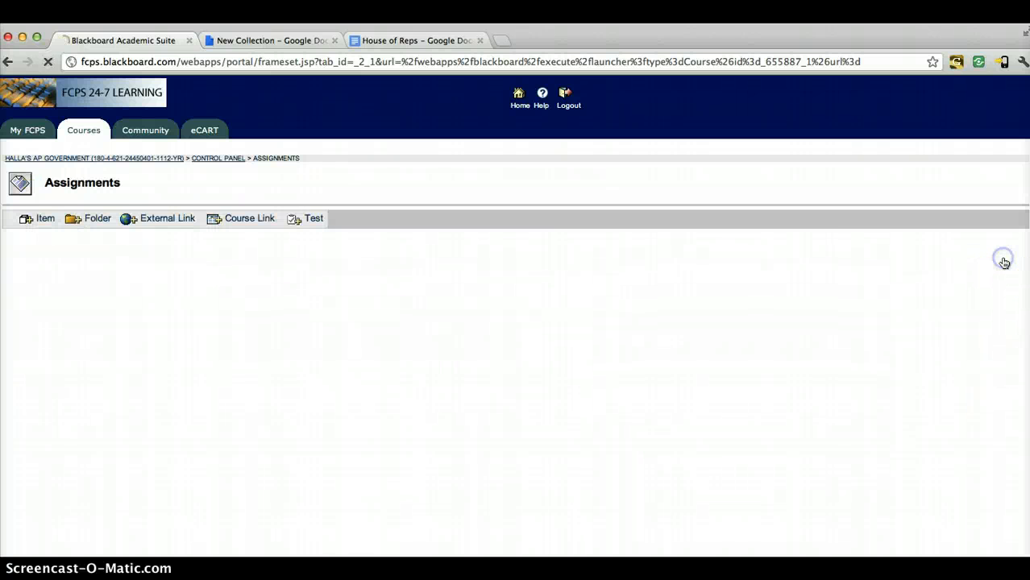
scroll(783, 377, down, 3)
scroll(786, 382, down, 5)
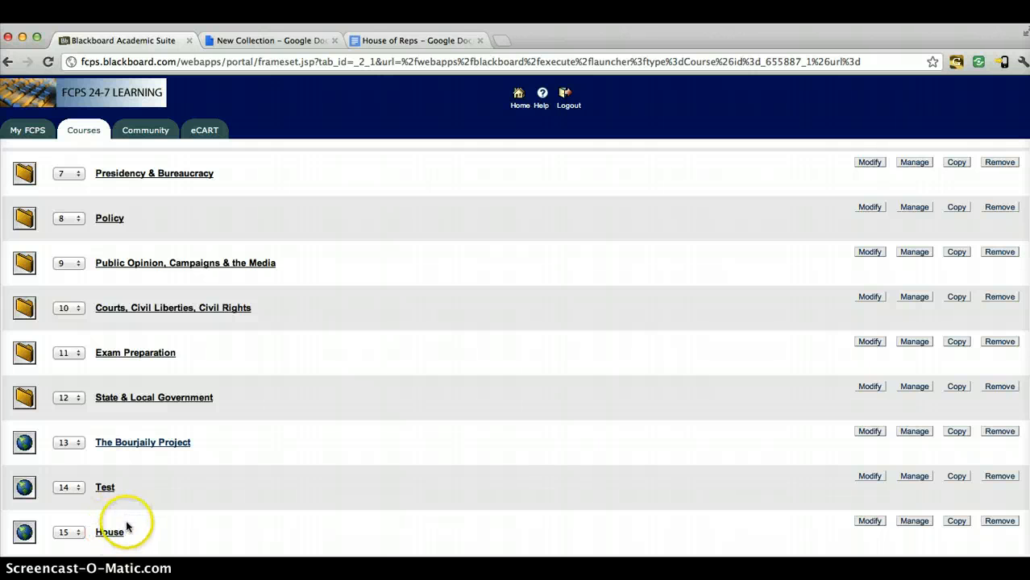
Delete the df, dfd and dfdf text from the House of Reps document's list, leaving an empty second item.
click(382, 40)
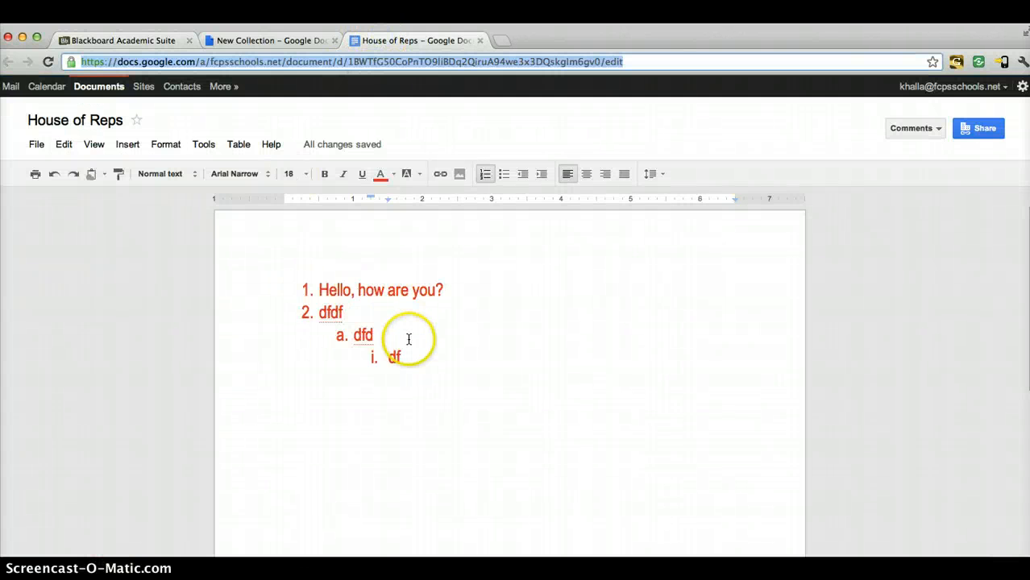
click(407, 357)
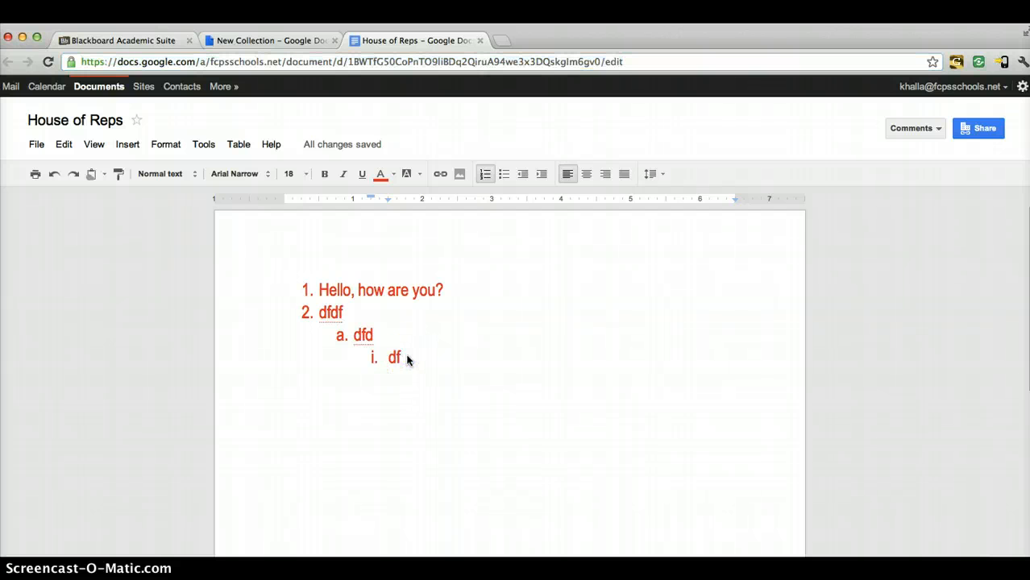
key(BackSpace)
key(BackSpace)
key(BackSpace)
key(BackSpace)
key(BackSpace)
key(BackSpace)
key(BackSpace)
key(BackSpace)
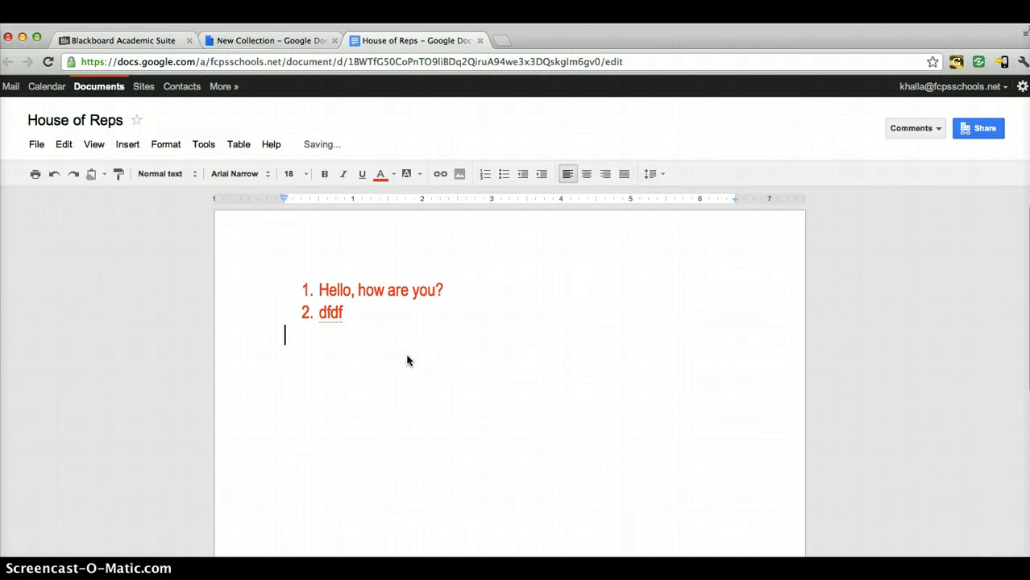
key(BackSpace)
key(BackSpace)
key(BackSpace)
key(BackSpace)
key(BackSpace)
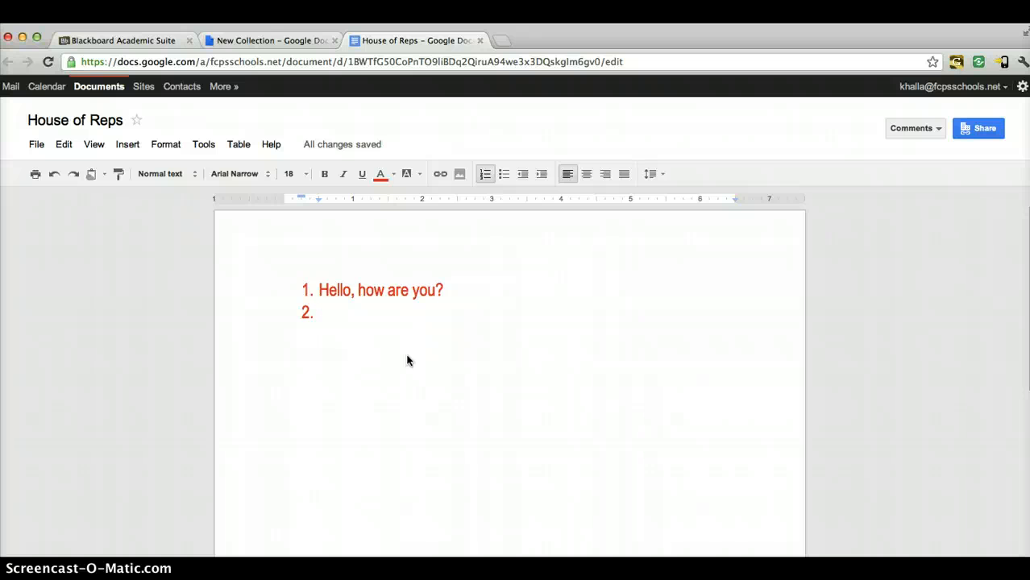
Create a new presentation inside the Congress collection in Google Docs.
click(307, 42)
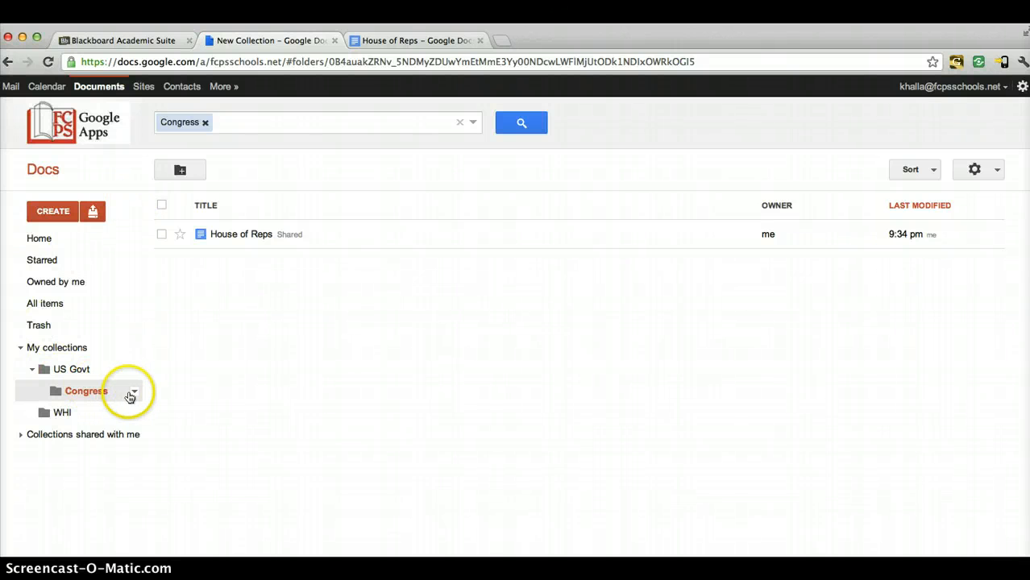
click(133, 393)
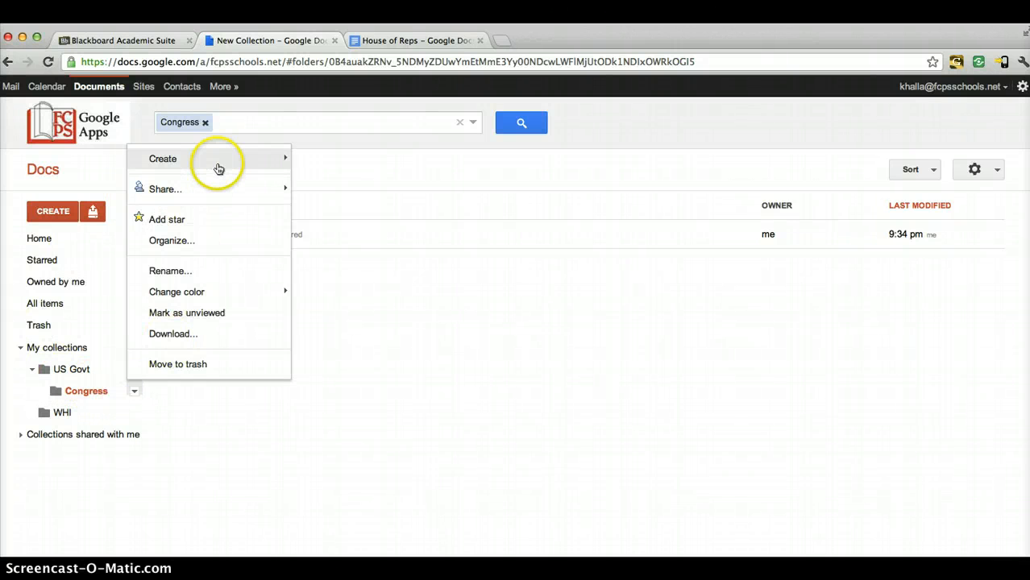
mouse_move(260, 166)
click(318, 184)
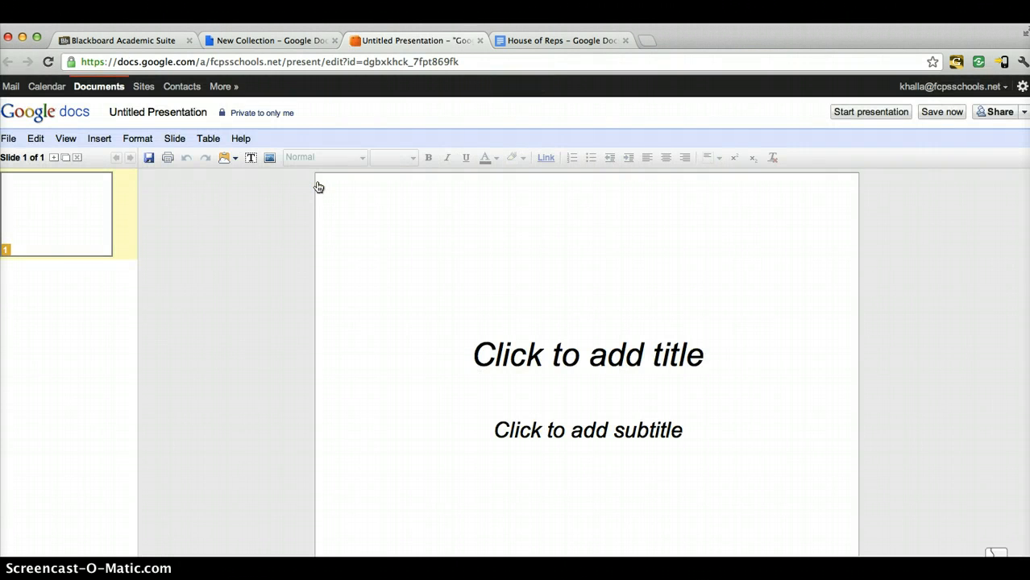
Start inserting a video on the slide and search YouTube for house of representatives.
click(109, 145)
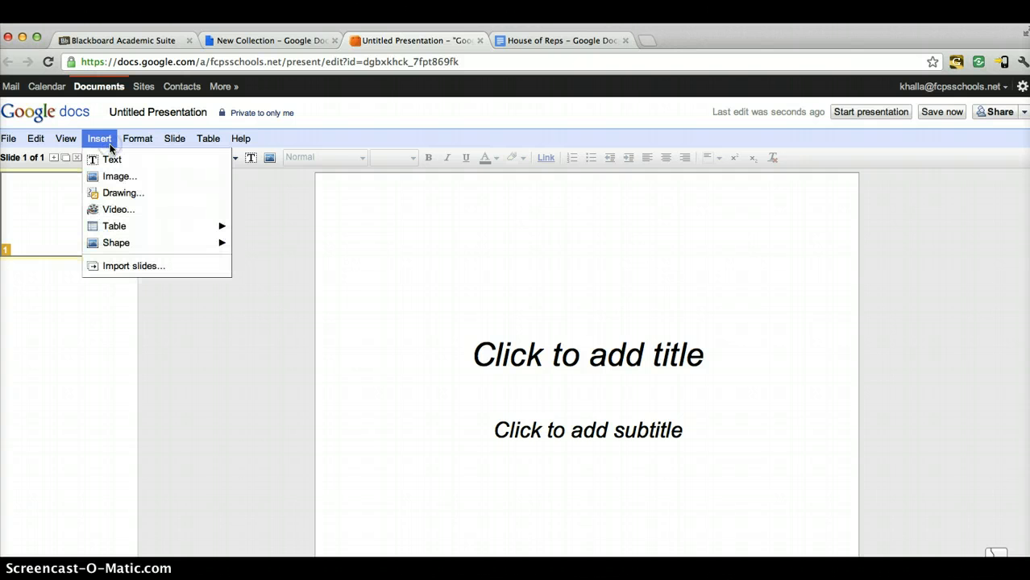
click(114, 201)
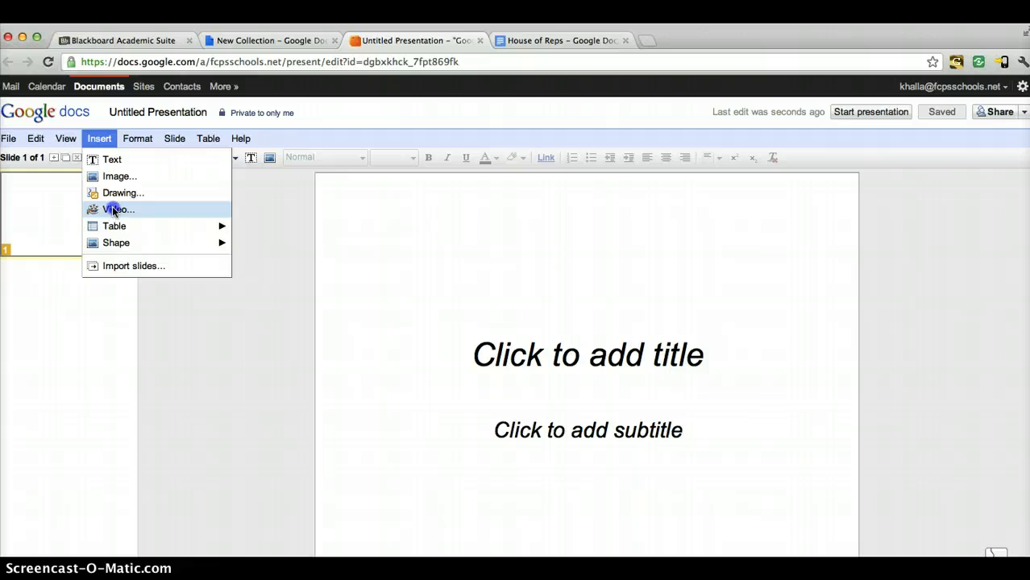
click(112, 208)
drag(439, 219, 406, 219)
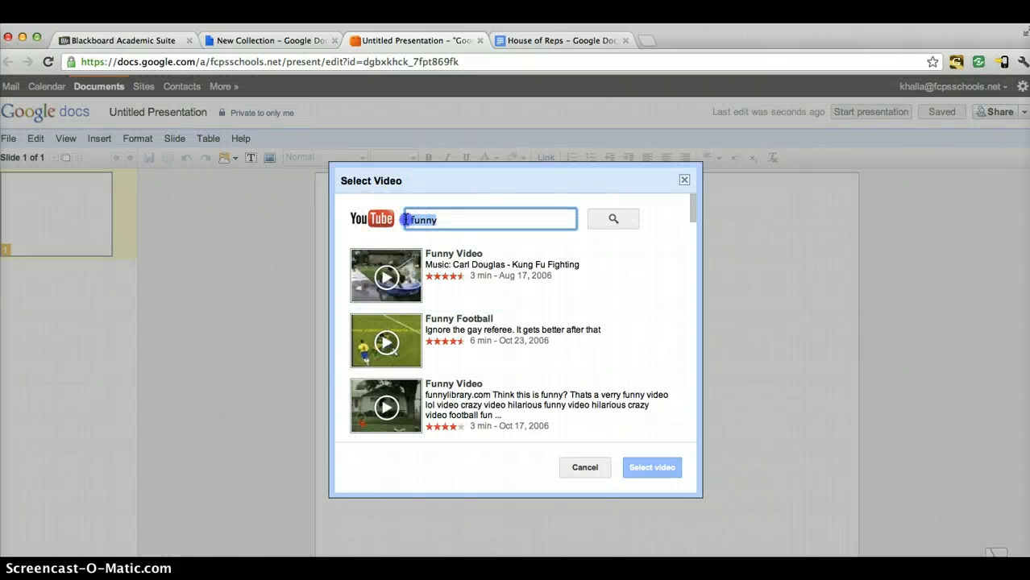
text(house of representativ)
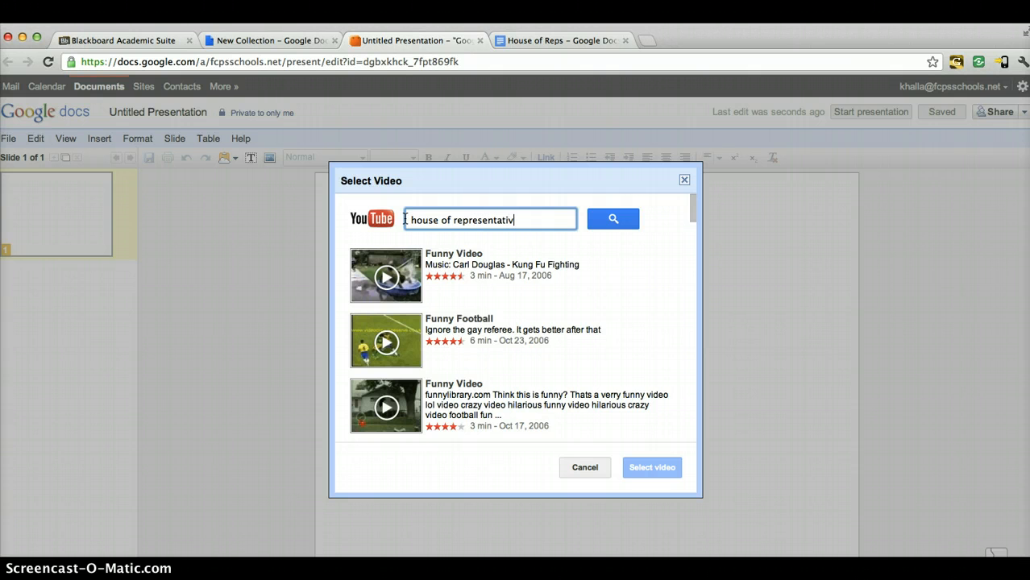
text(es)
key(Return)
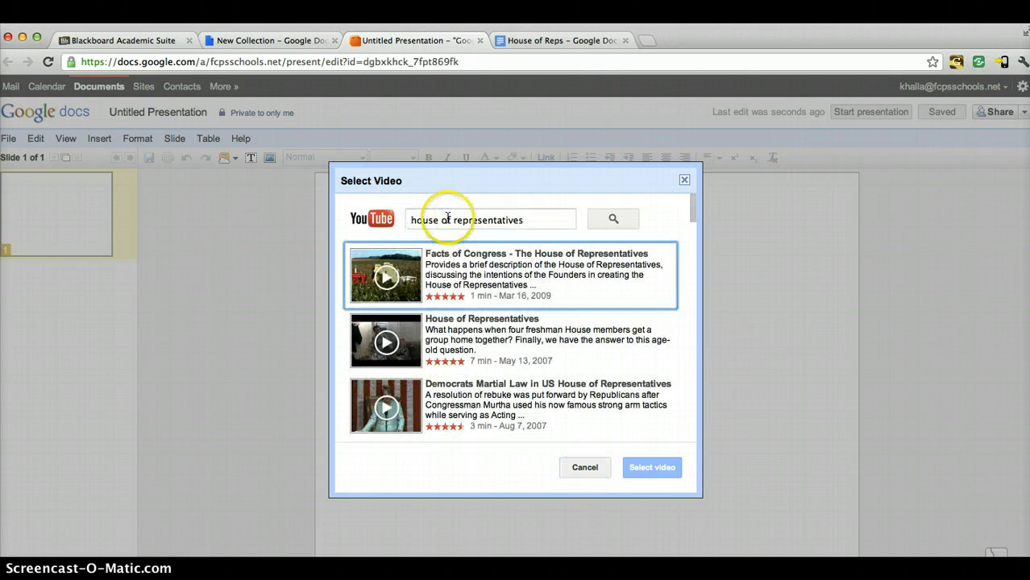
Insert the Facts of Congress - The House of Representatives video and enlarge it across the middle of the slide.
click(501, 256)
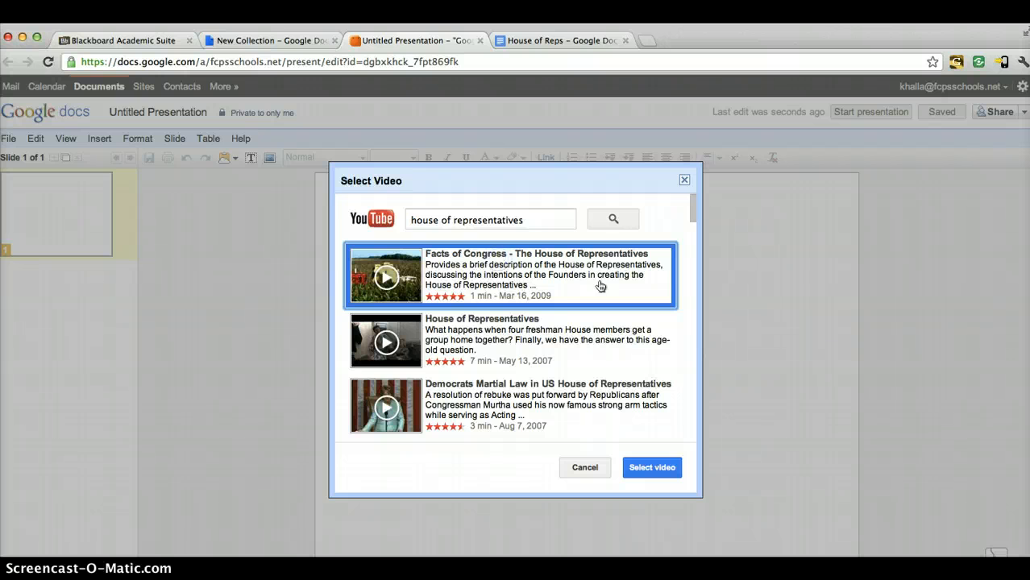
click(658, 457)
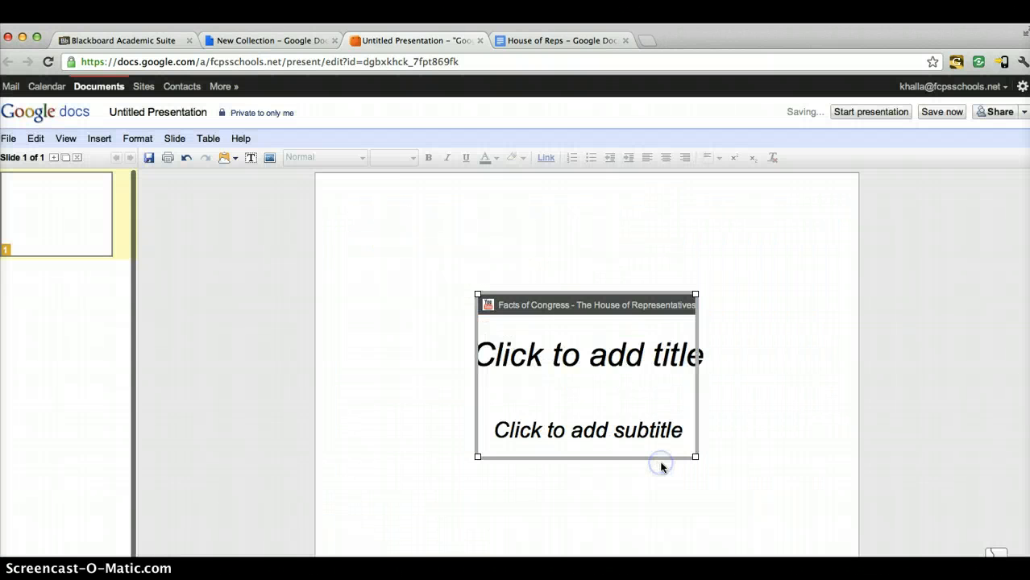
drag(696, 423, 720, 479)
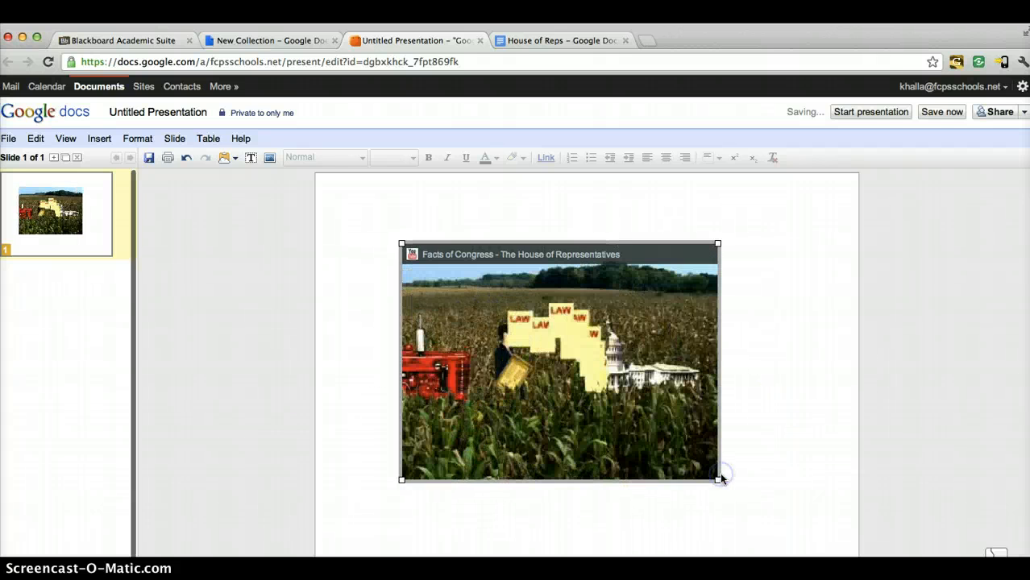
Start the presentation, play the embedded video briefly, and return to the slide editor.
click(887, 112)
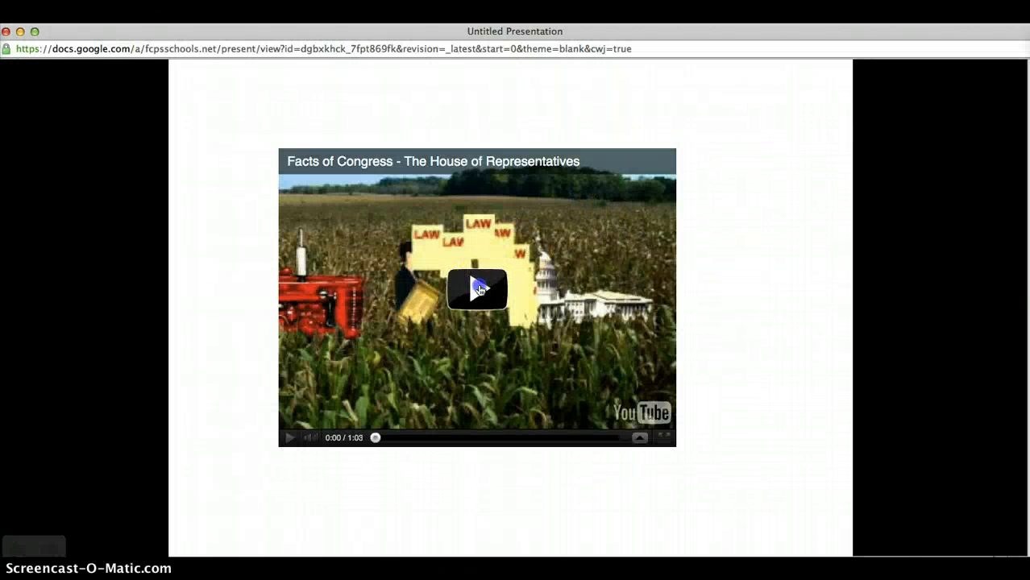
click(479, 290)
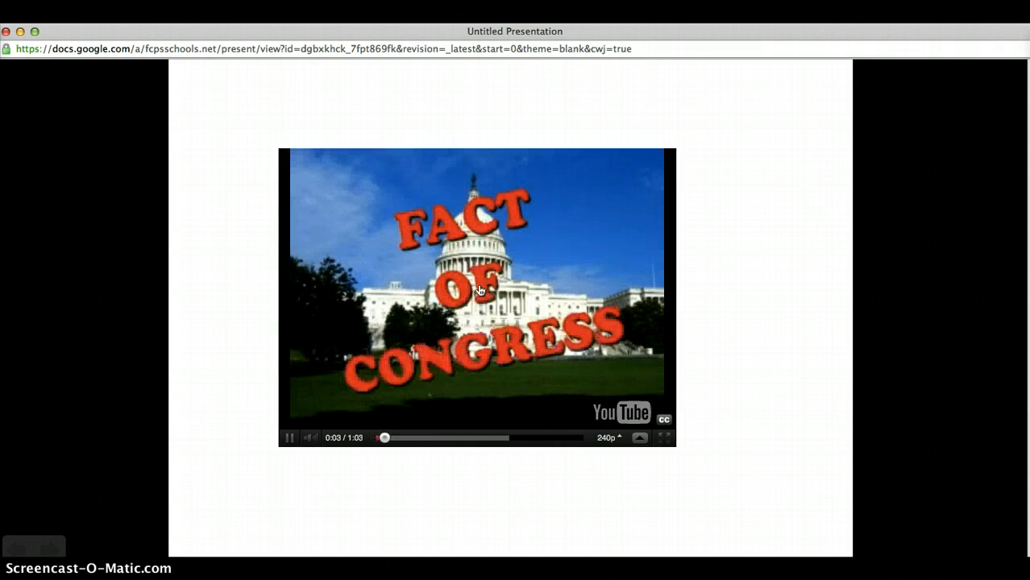
right_click(295, 438)
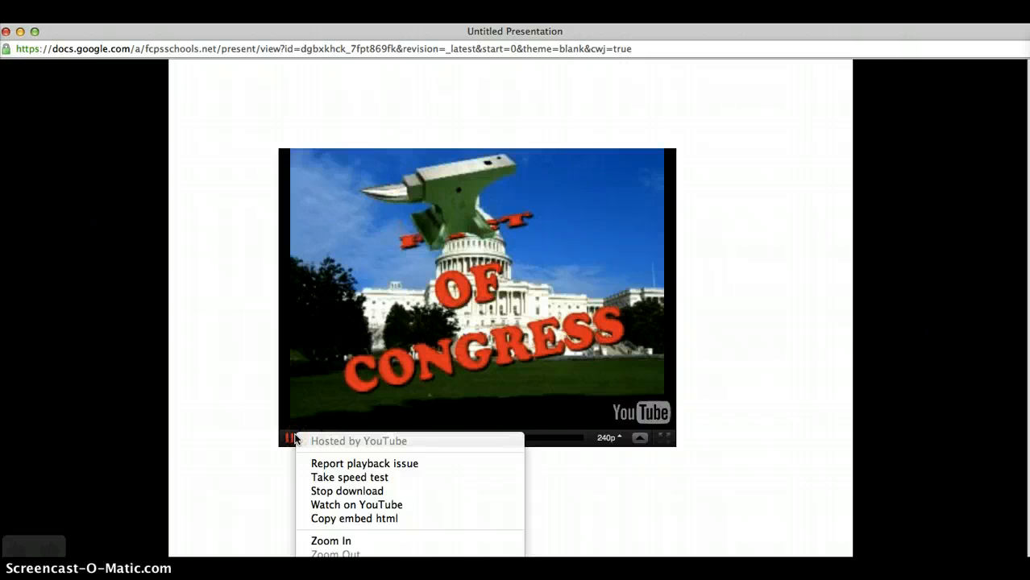
click(277, 425)
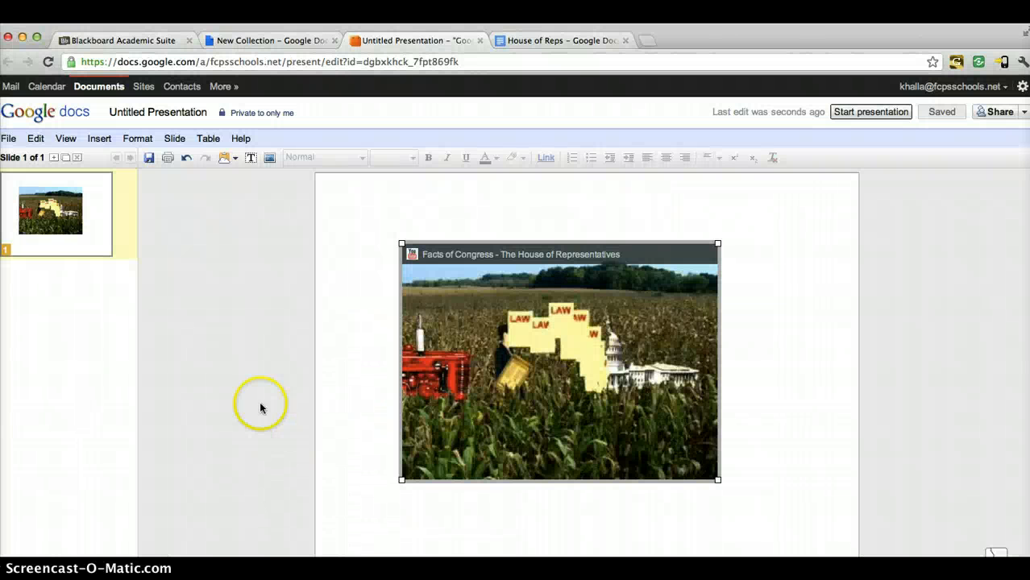
Return to the document list and open the sharing options of the Congress collection.
click(252, 45)
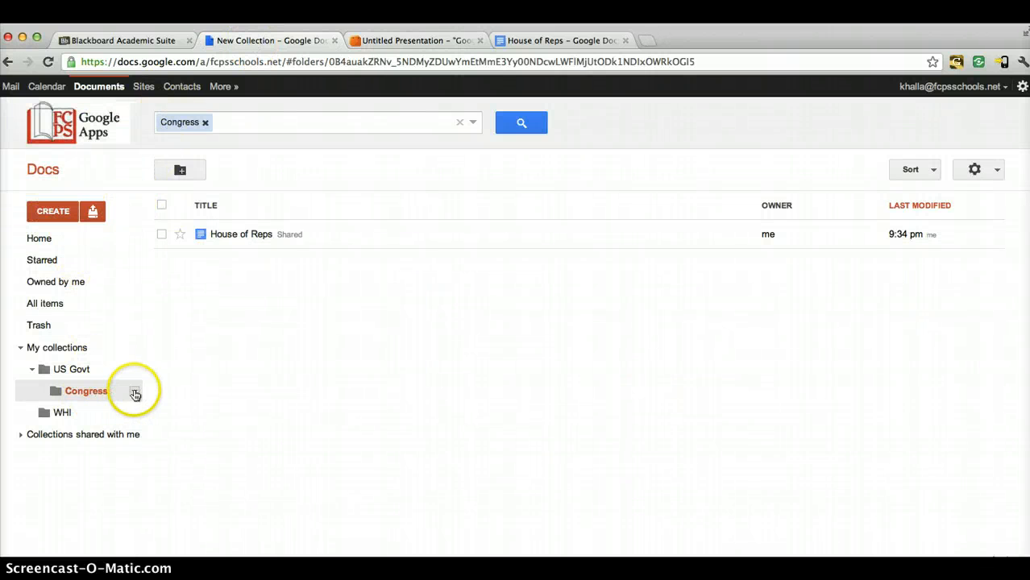
click(133, 391)
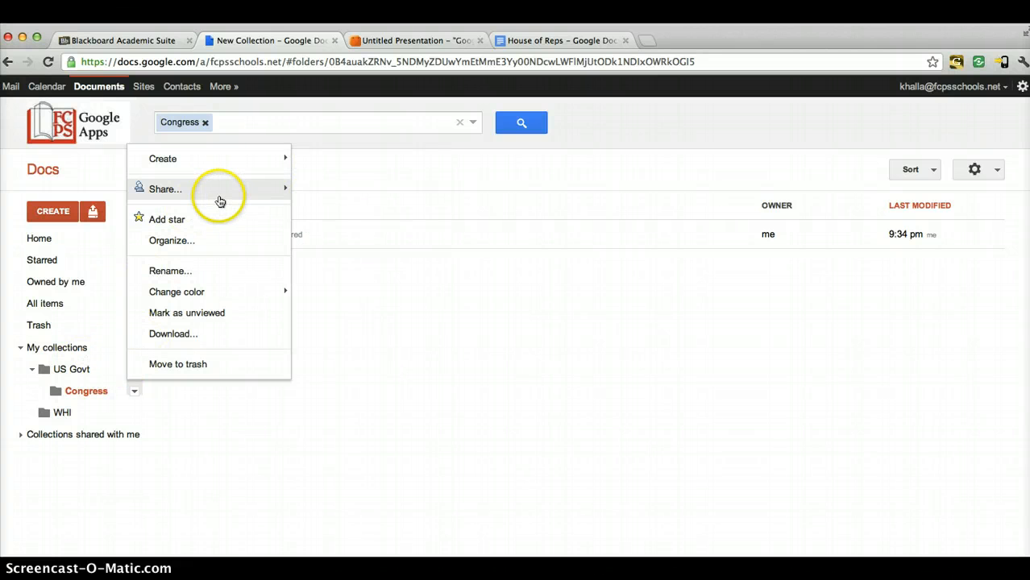
mouse_move(220, 195)
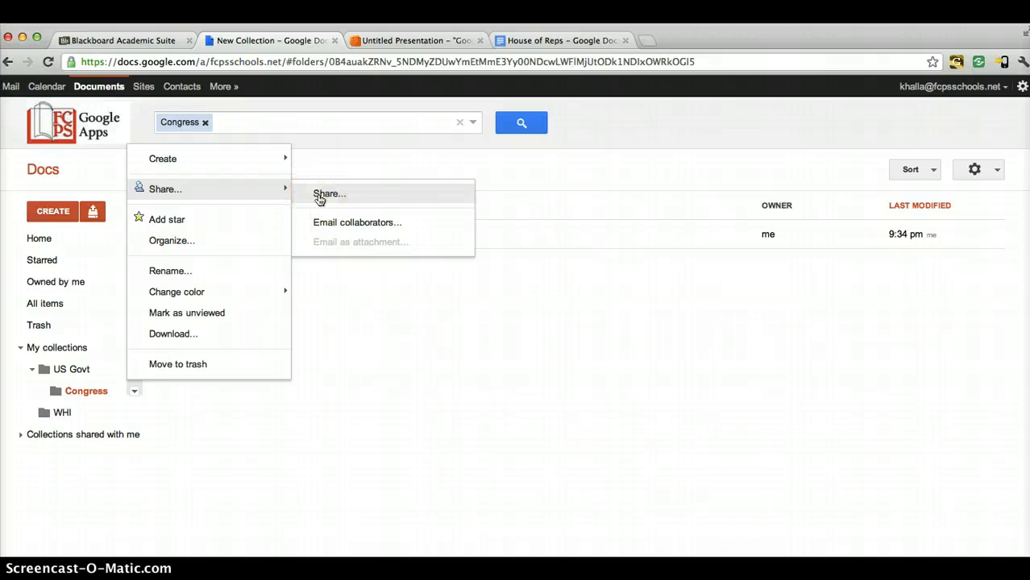